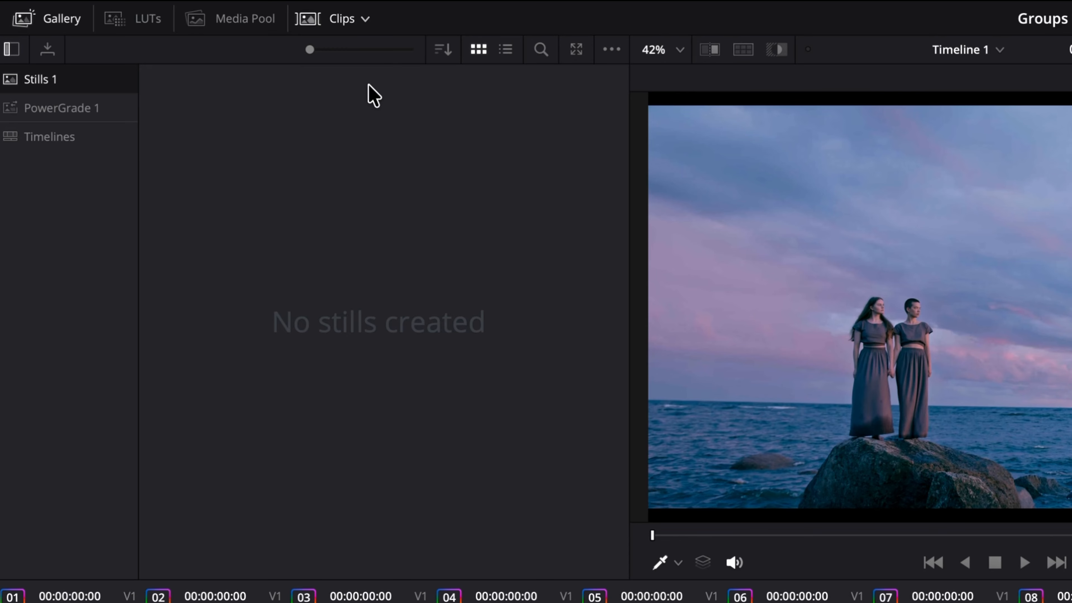
Step: Filter the clip thumbnails to show only the Sea Shore group
left_click(365, 20)
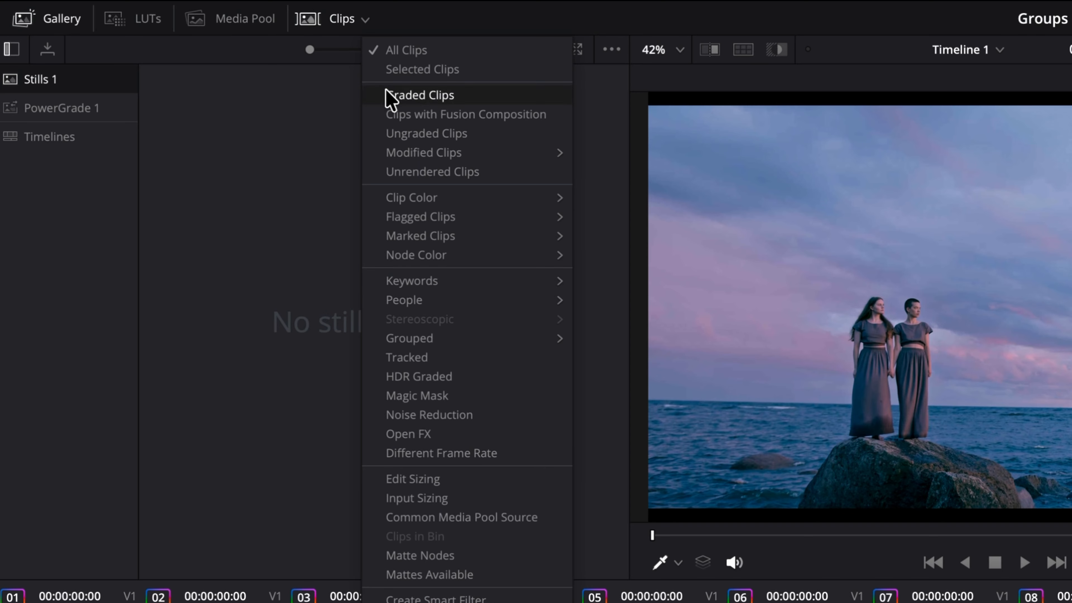
mouse_move(496, 344)
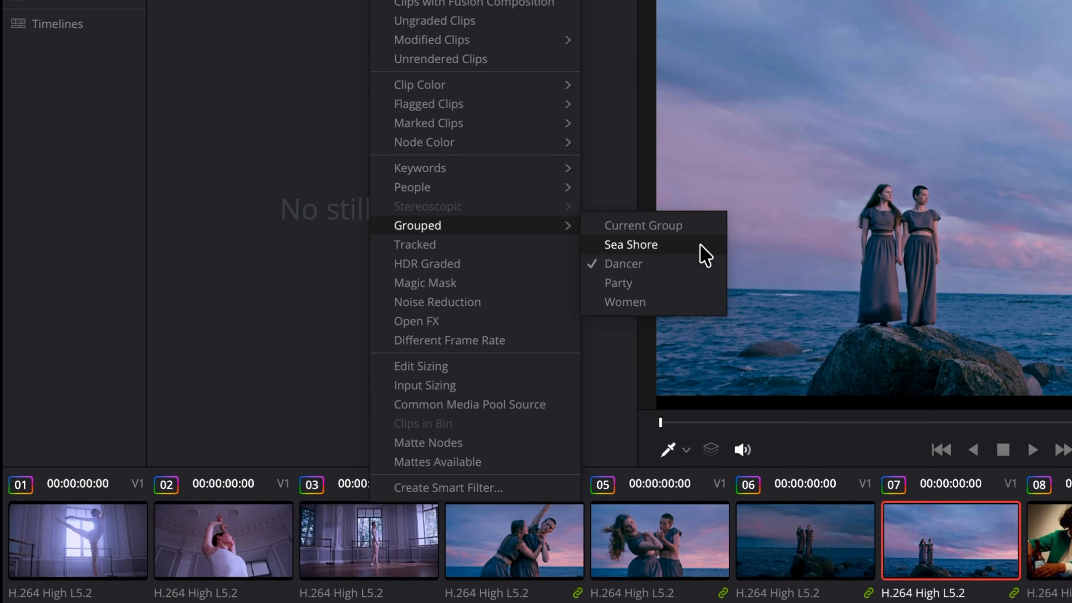
left_click(693, 359)
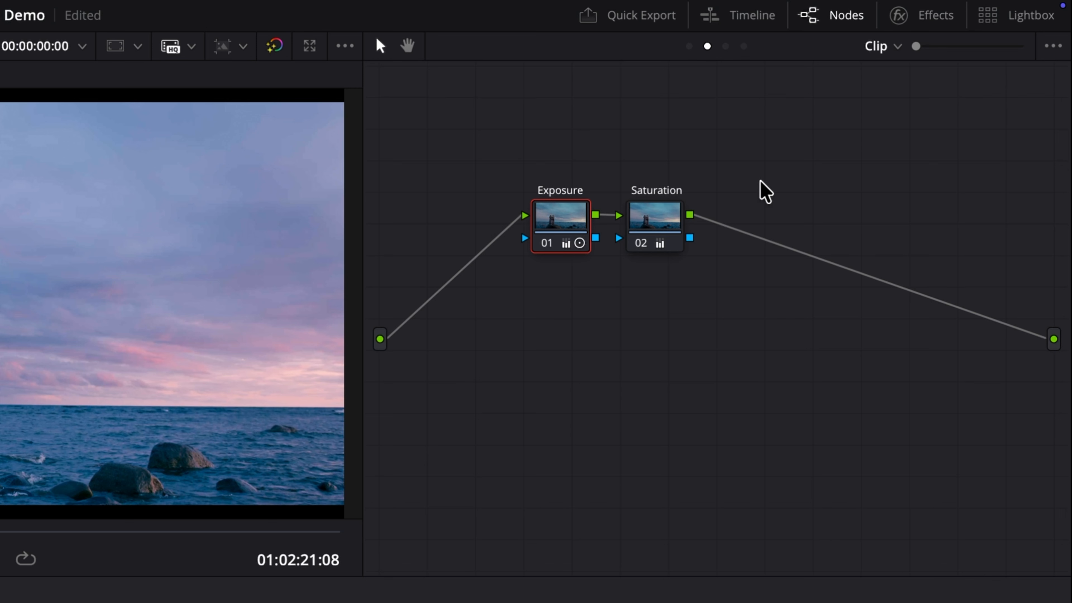
Step: Switch the node graph of the current sea shore clip from clip level to Group Pre-Clip
left_click(897, 46)
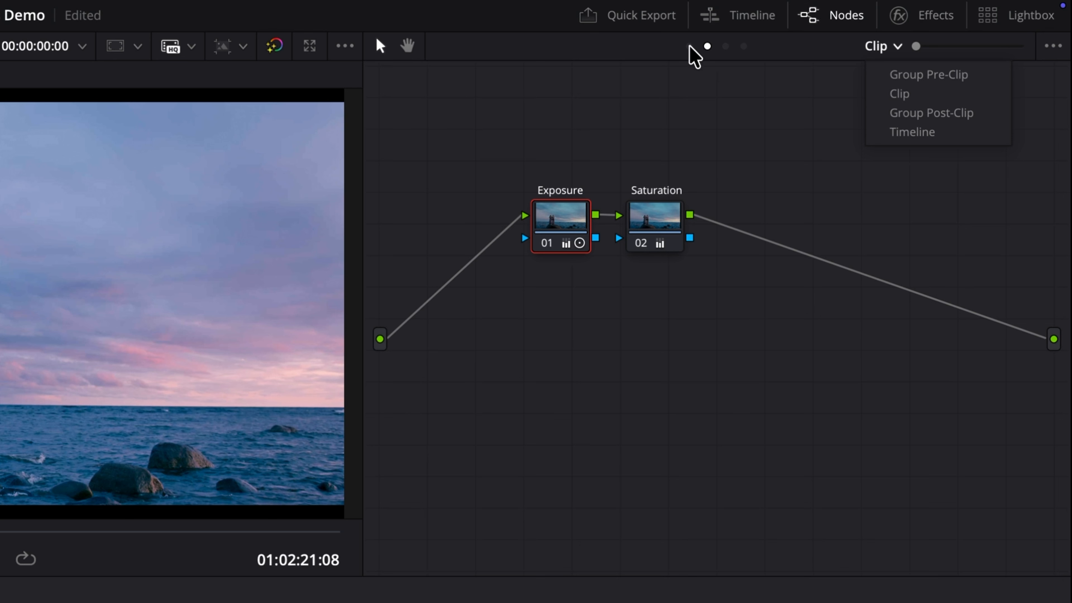
left_click(690, 48)
left_click(689, 46)
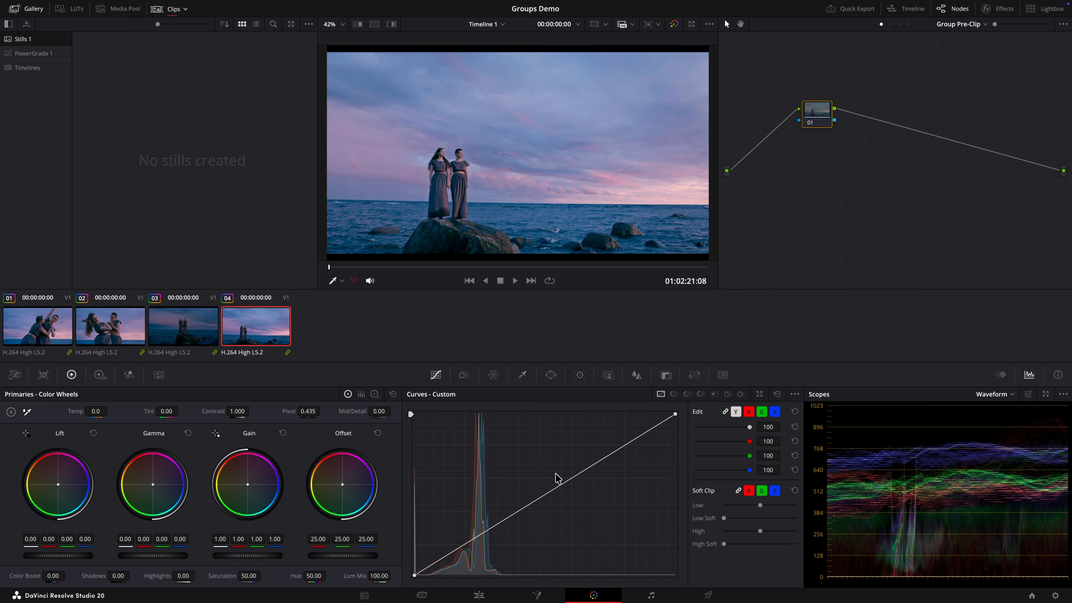
Step: Try darkening the whole group by lowering the middle of the custom curve on the pre-clip node, checking the other clips
left_click_drag(562, 485, 574, 494)
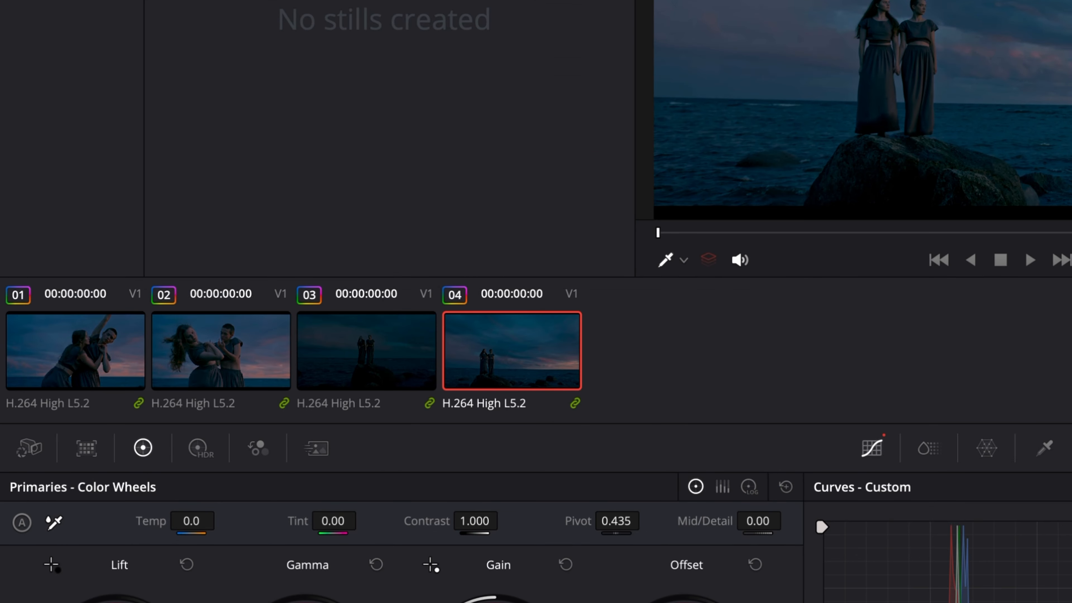
key("Down")
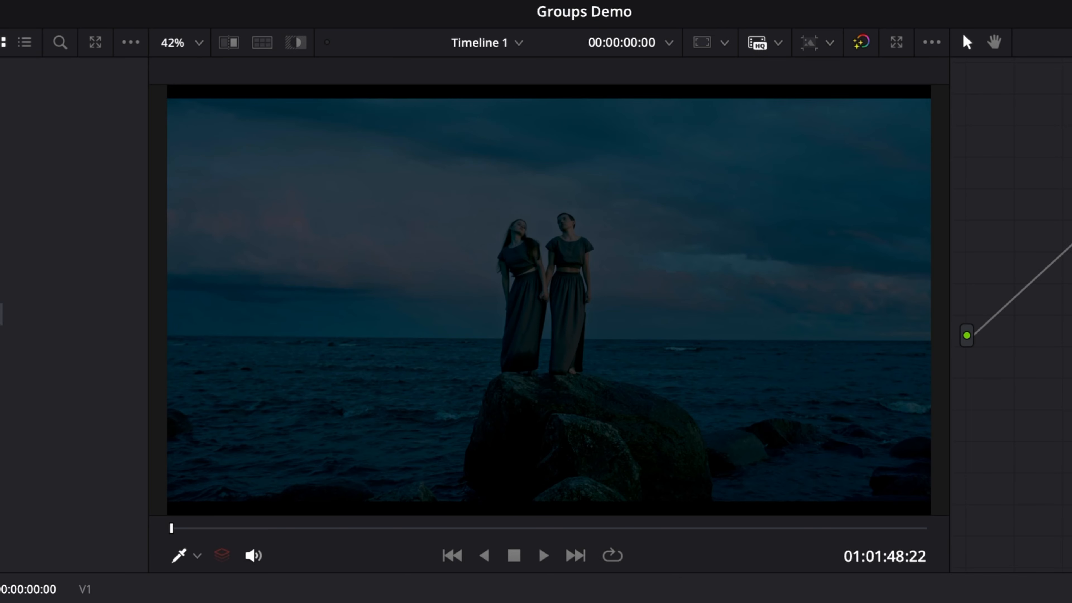
key("Down")
key("Down")
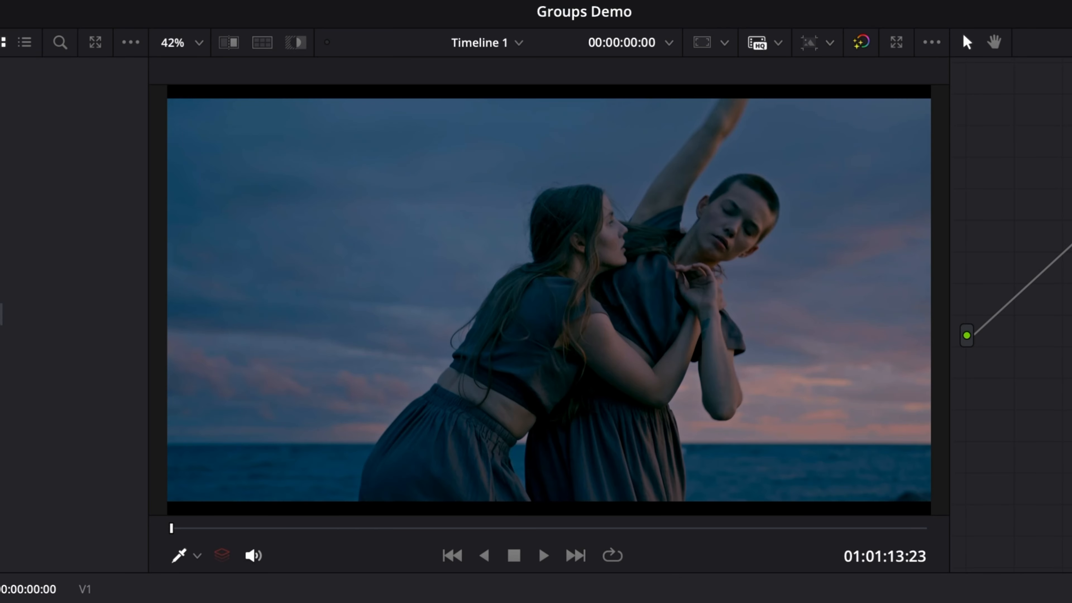
key("Up")
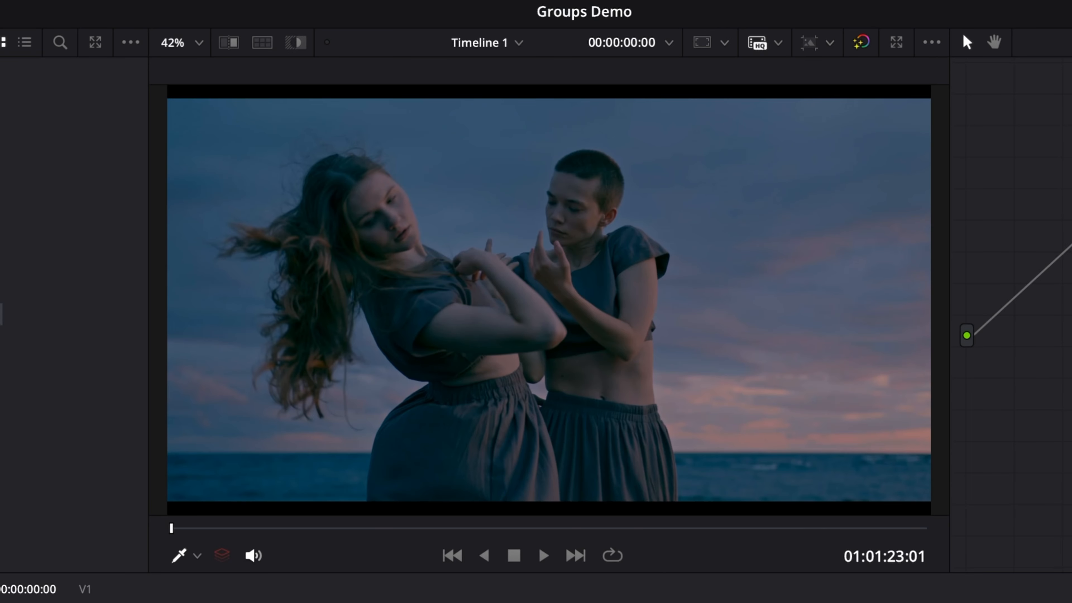
key("Down")
key("Down")
key("super+z")
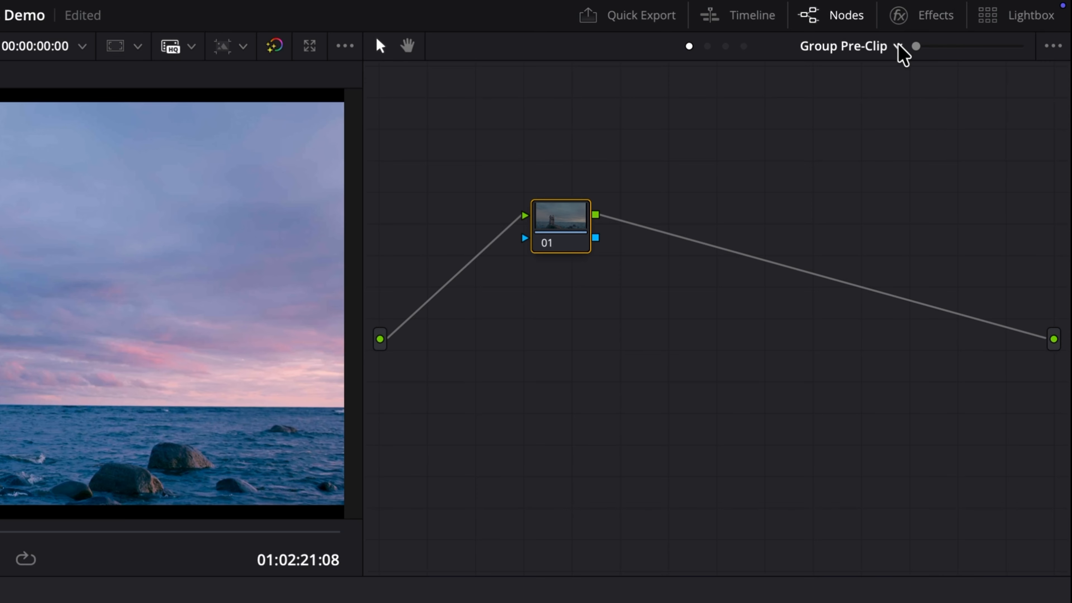
Step: Switch the node graph to Group Post-Clip and add a serial node after the Look node
left_click(985, 24)
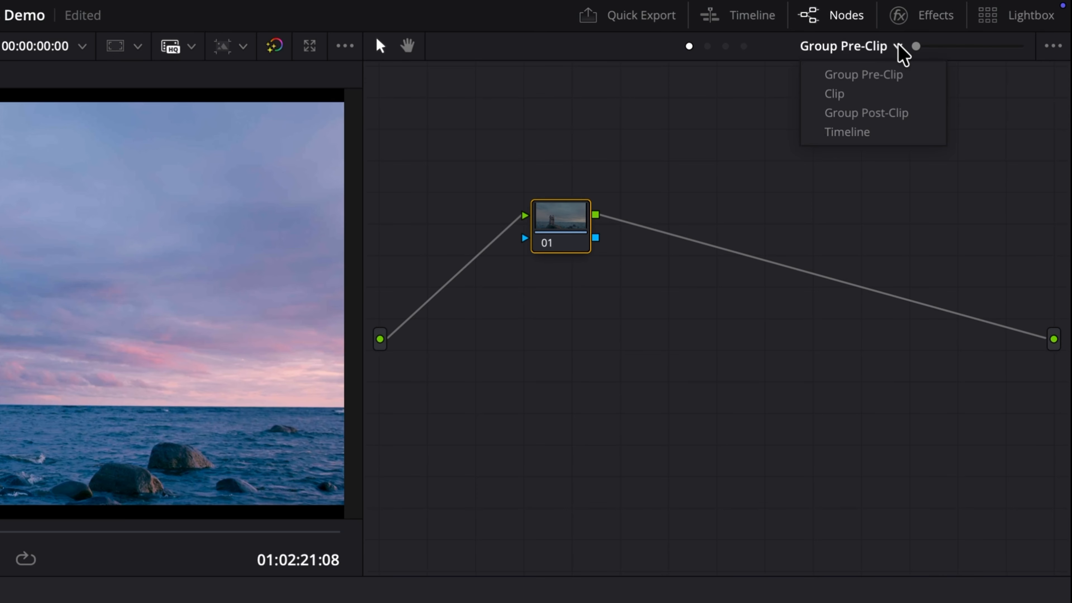
left_click(906, 113)
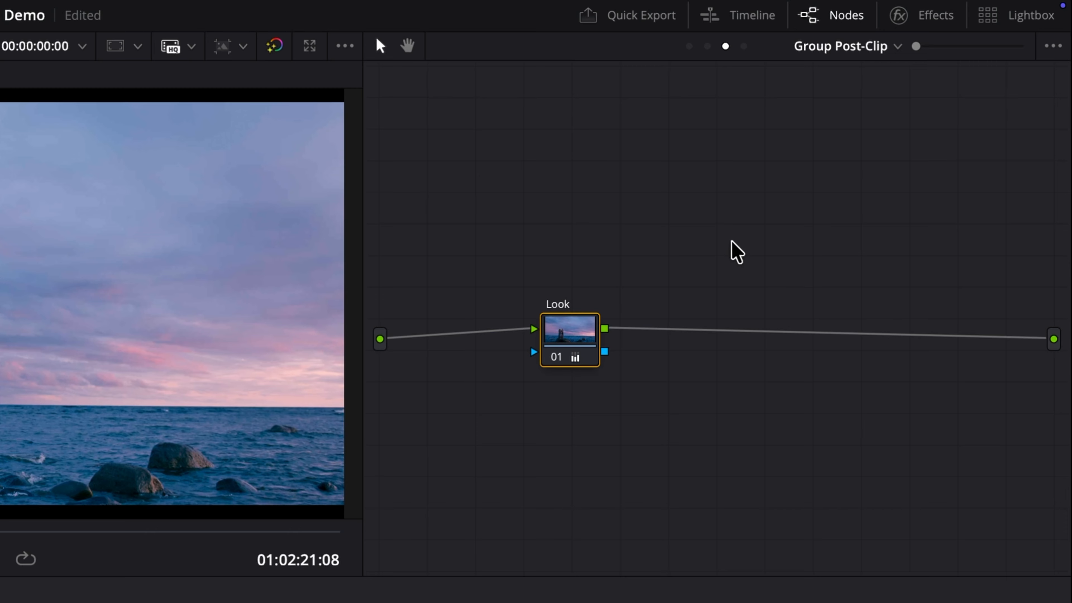
key("alt+s")
Step: Apply the Film Damage effect to the new post-clip node, with Temp. Shift 0.101 and Tint Shift -0.209
left_click(931, 19)
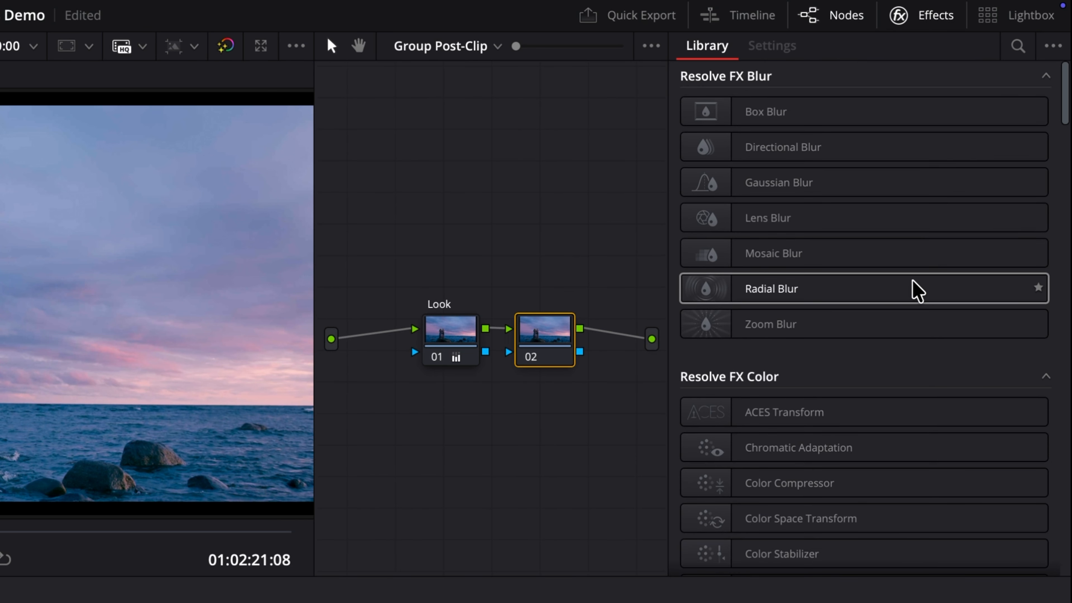
scroll(916, 290, "down", 6)
scroll(916, 290, "down", 5)
left_click_drag(789, 494, 556, 344)
left_click_drag(861, 152, 872, 153)
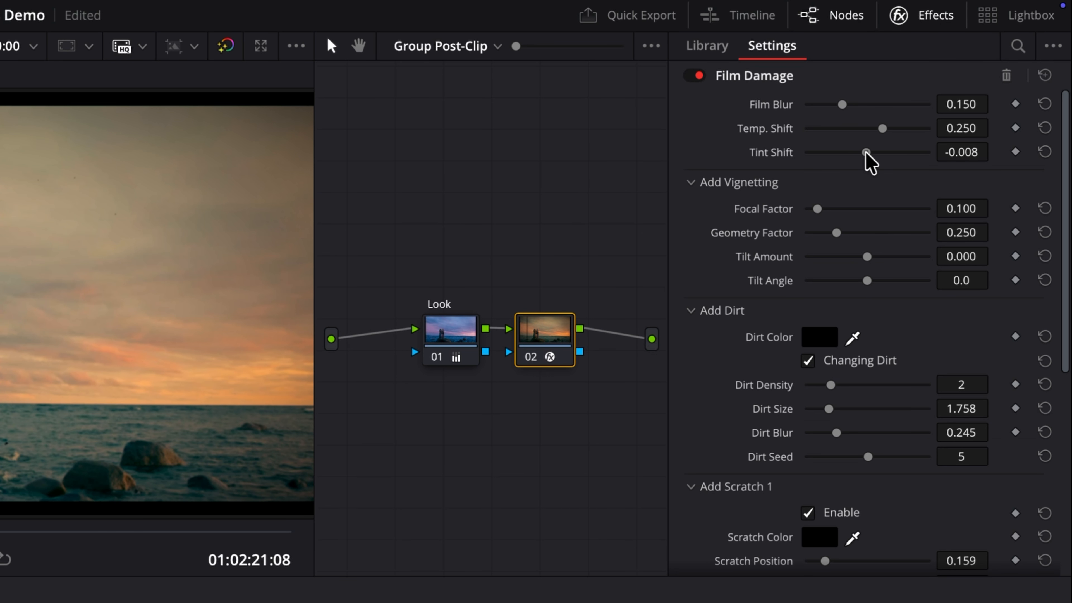
left_click_drag(973, 80, 977, 68)
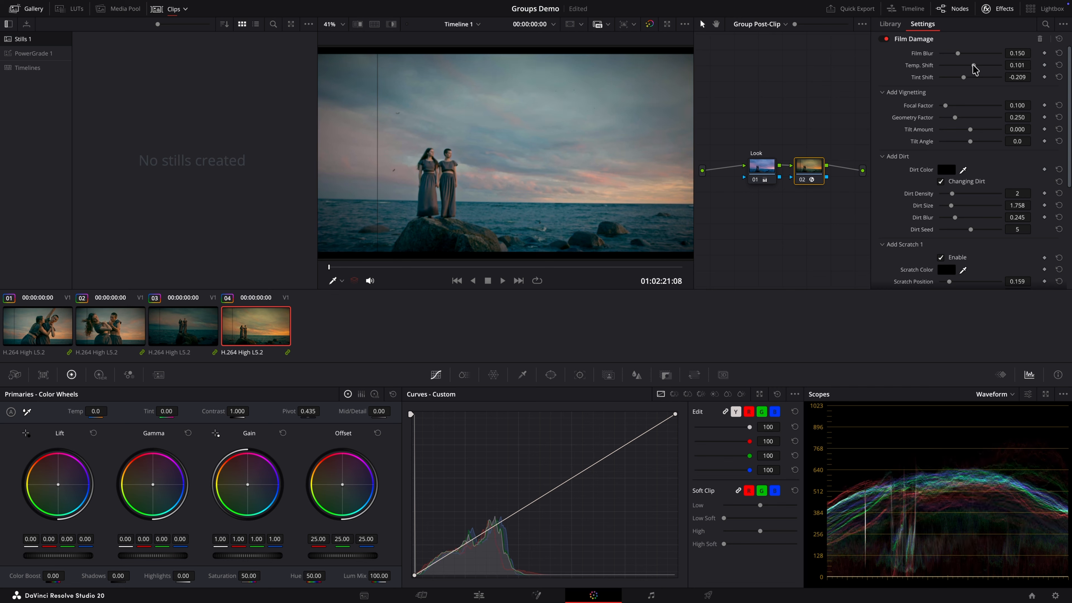
left_click(998, 9)
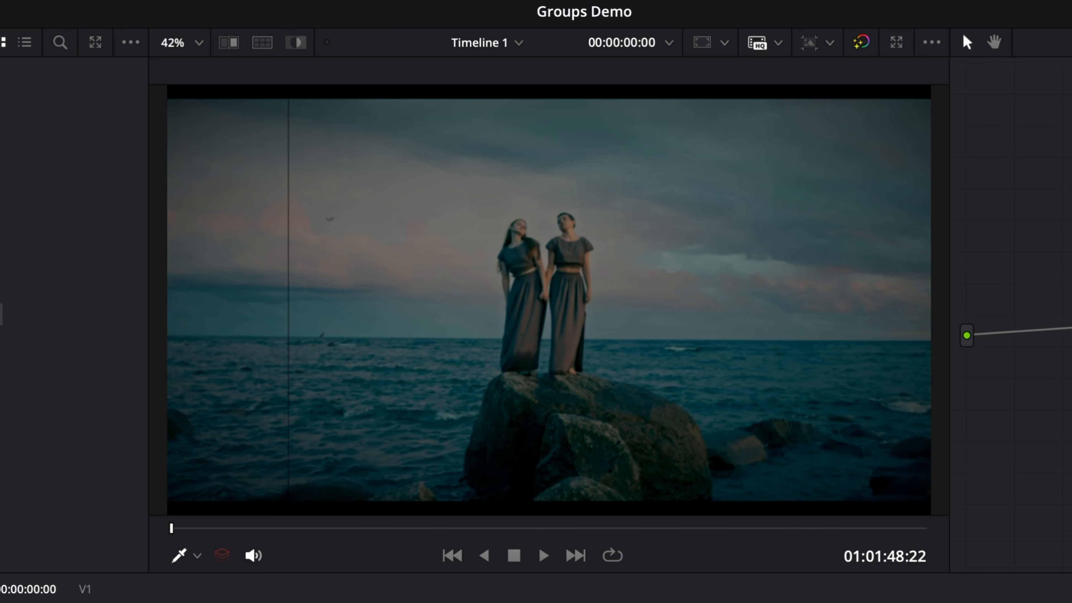
Step: Step through the group's clips to check the film damage look on each one
key("Up")
key("Up")
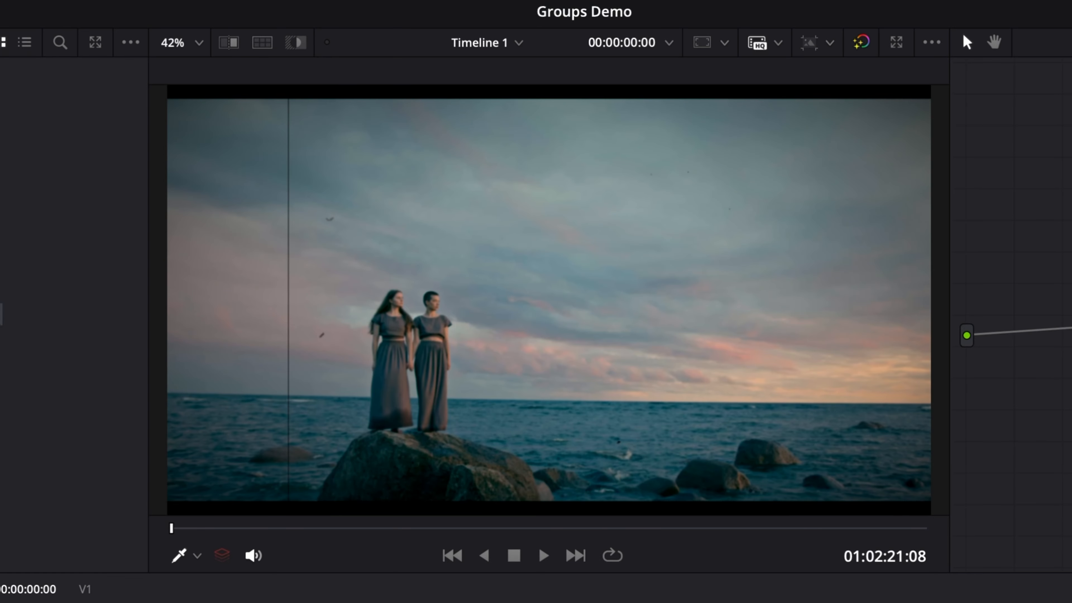
key("Up")
key("Down")
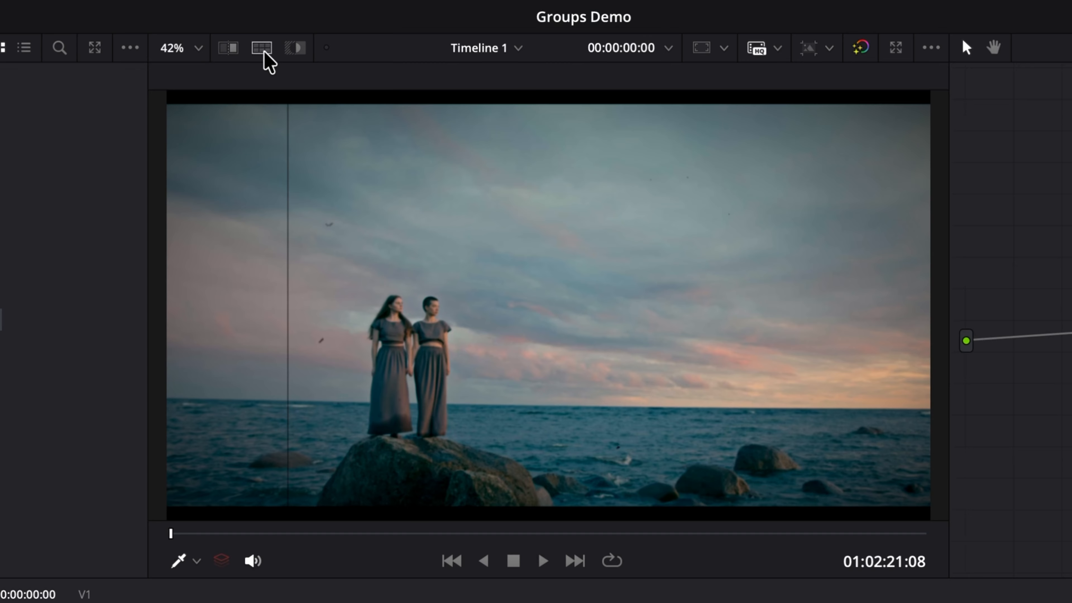
Step: Display all clips of the current group side by side in a split-screen view and enlarge the viewer
left_click(374, 25)
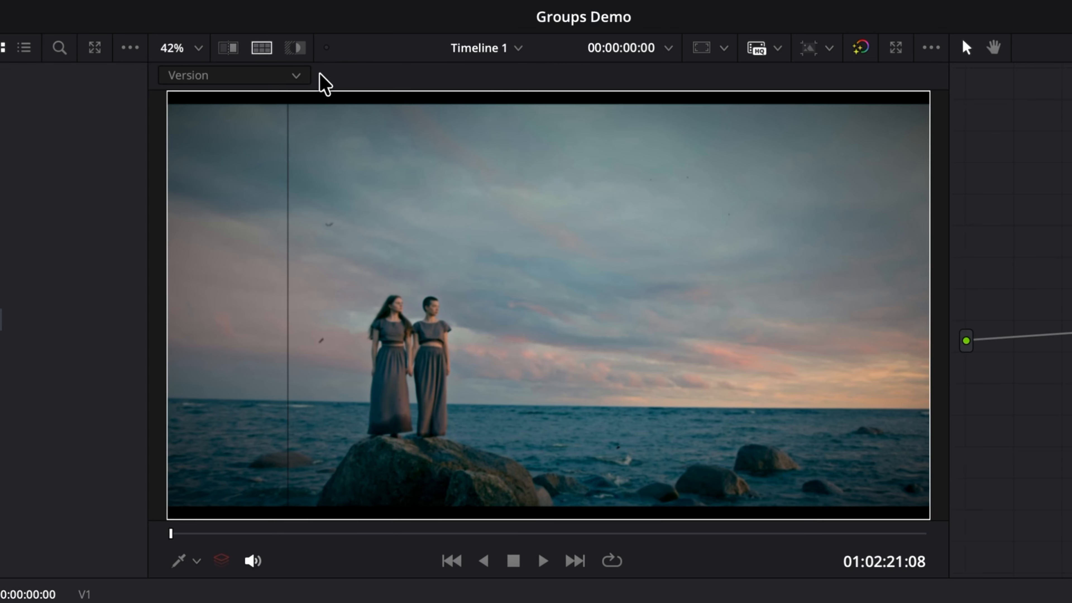
left_click(294, 81)
left_click(282, 106)
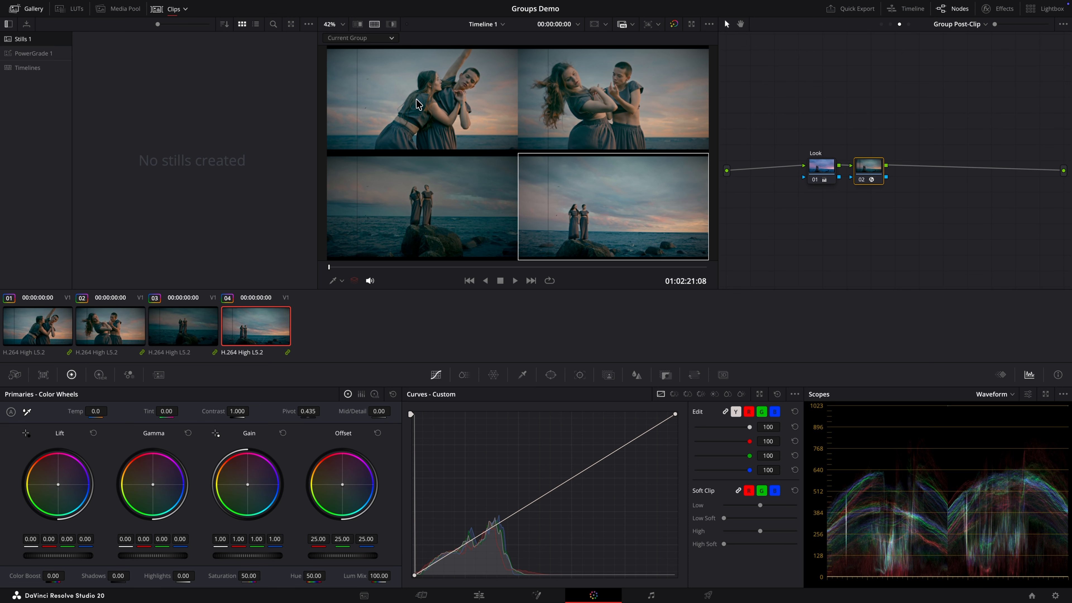
key("shift+f")
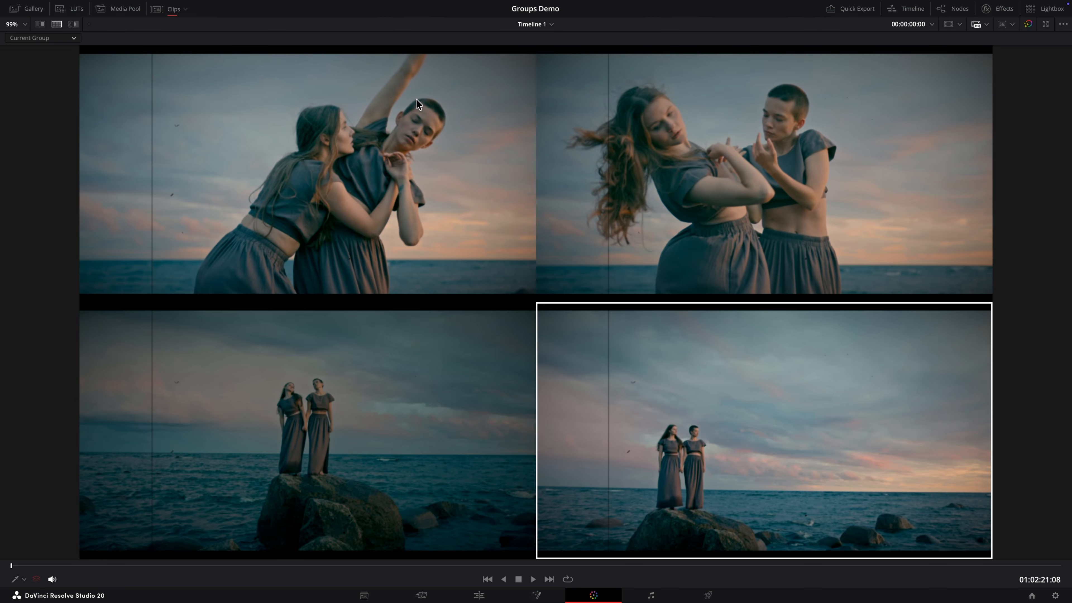
Step: Select the dark third clip of the women on the rock and brighten it with Gain on its clip-level Exposure node
left_click(313, 404)
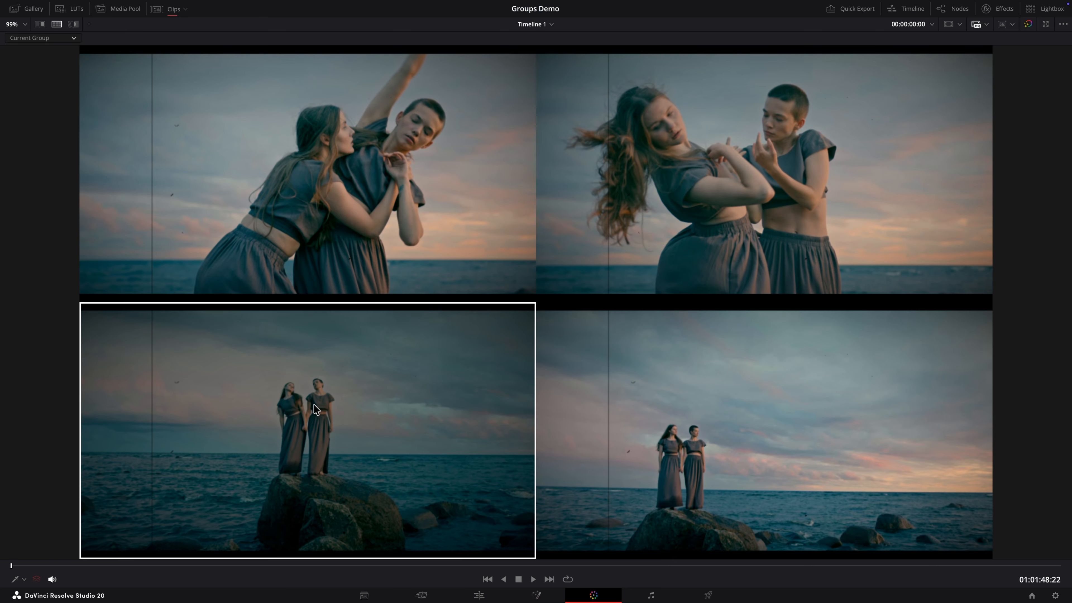
key("shift+f")
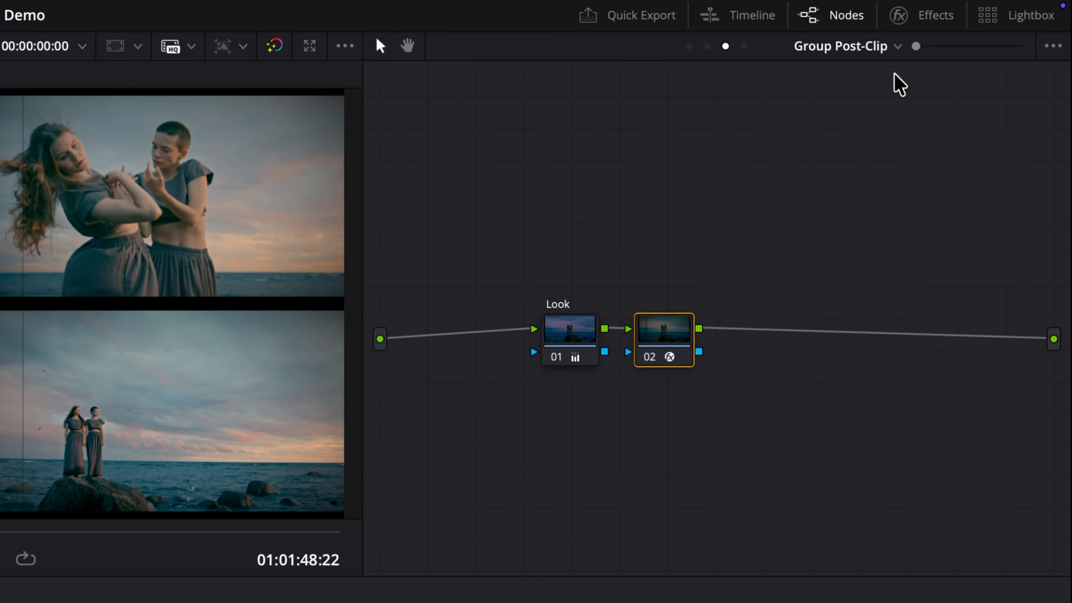
left_click(898, 45)
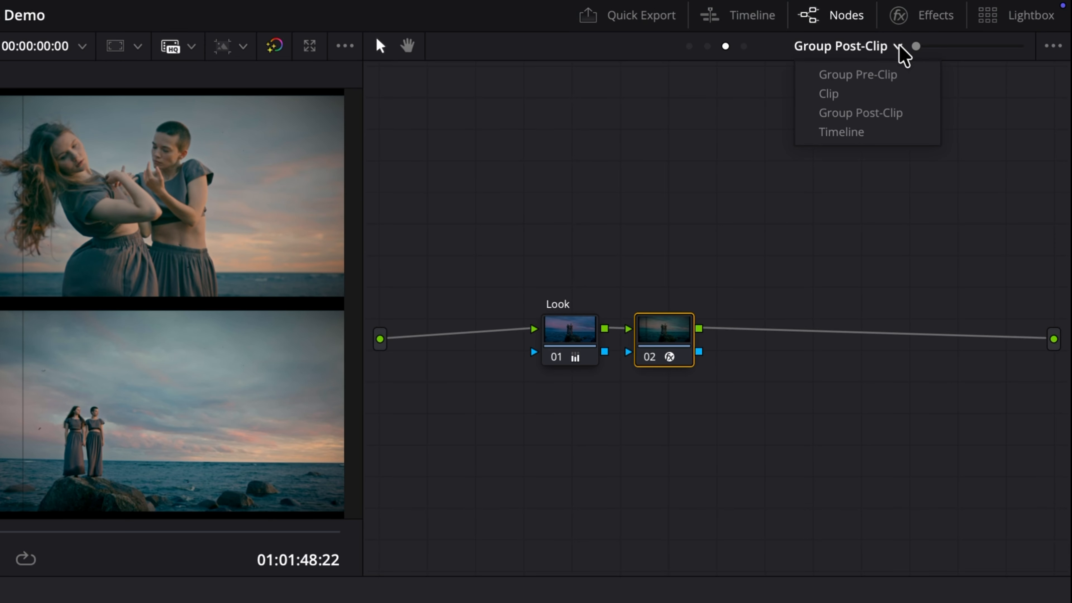
left_click(841, 95)
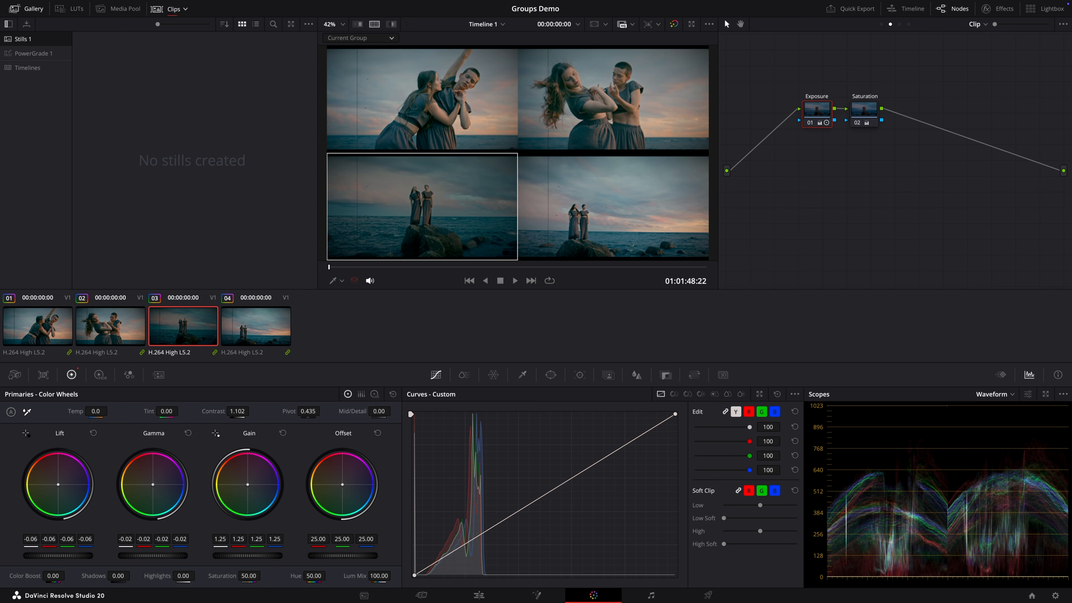
left_click_drag(247, 556, 215, 555)
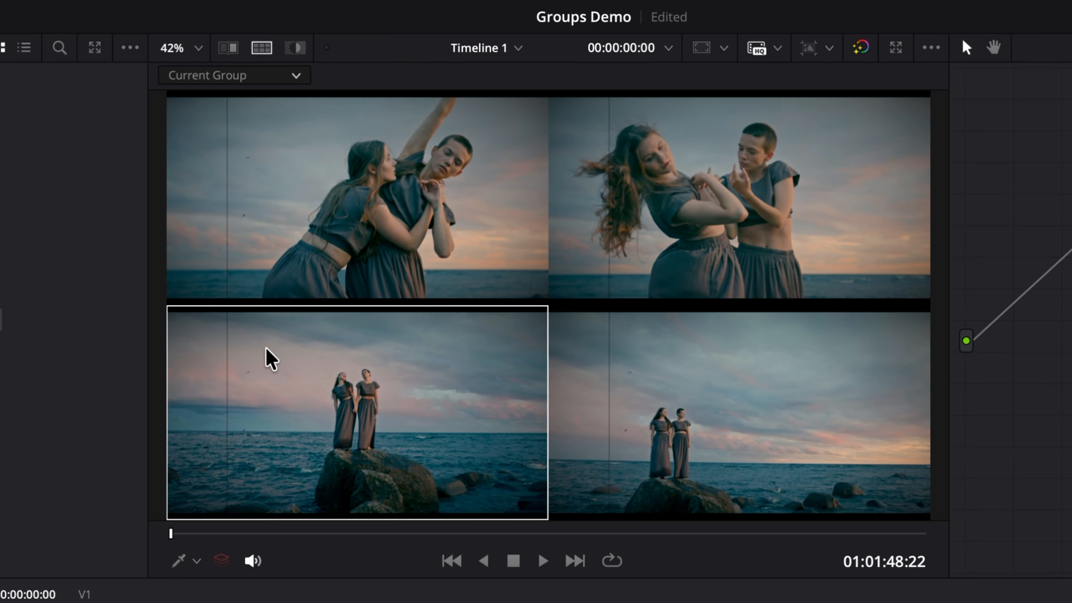
Step: Turn off the split-screen view and remove the group filter so all clips are listed
left_click(262, 48)
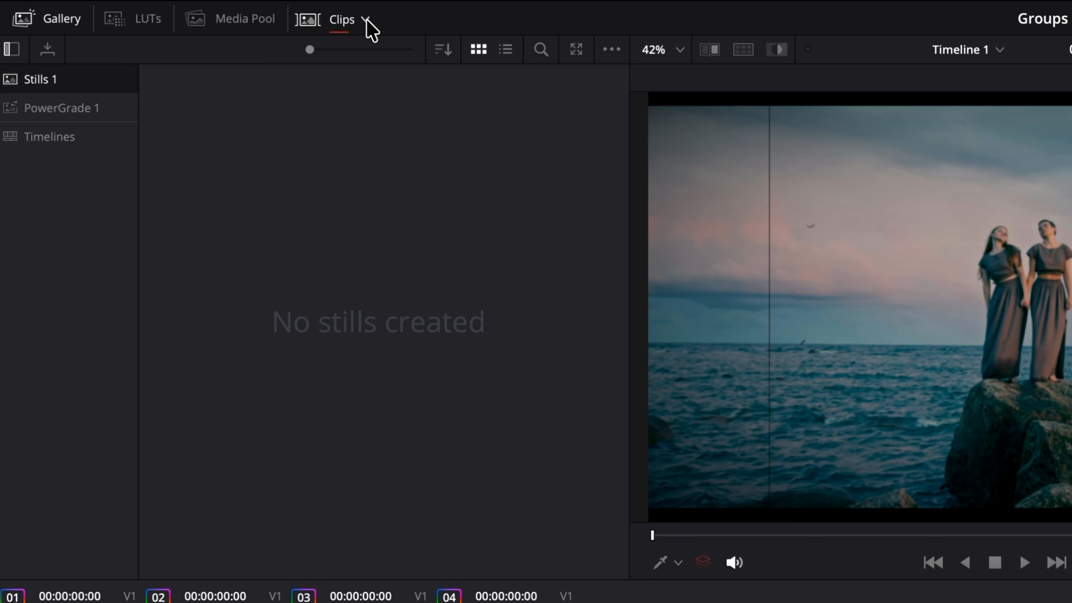
left_click(366, 20)
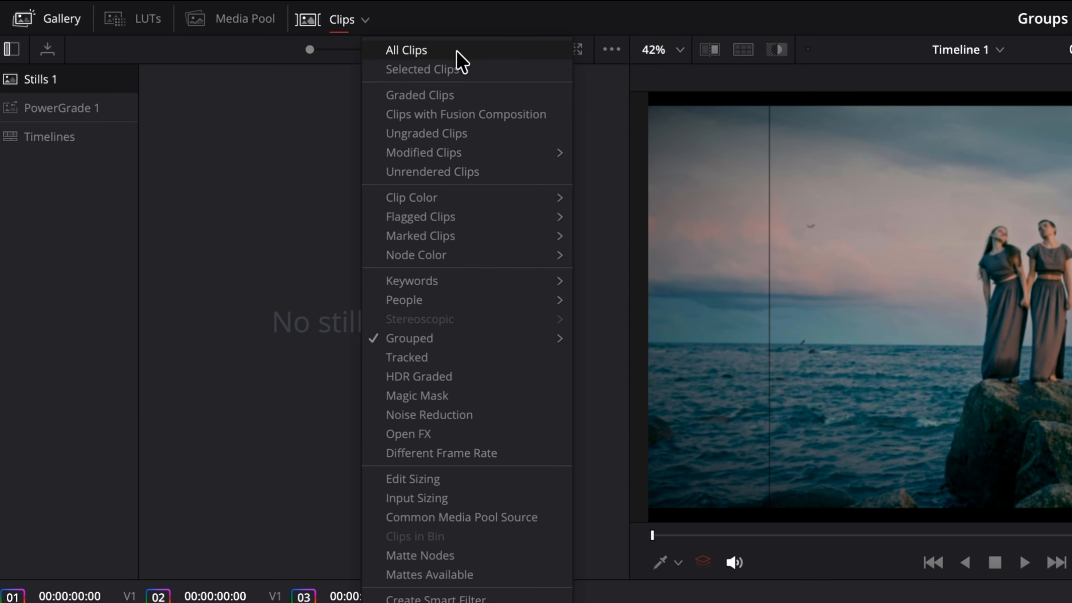
left_click(460, 59)
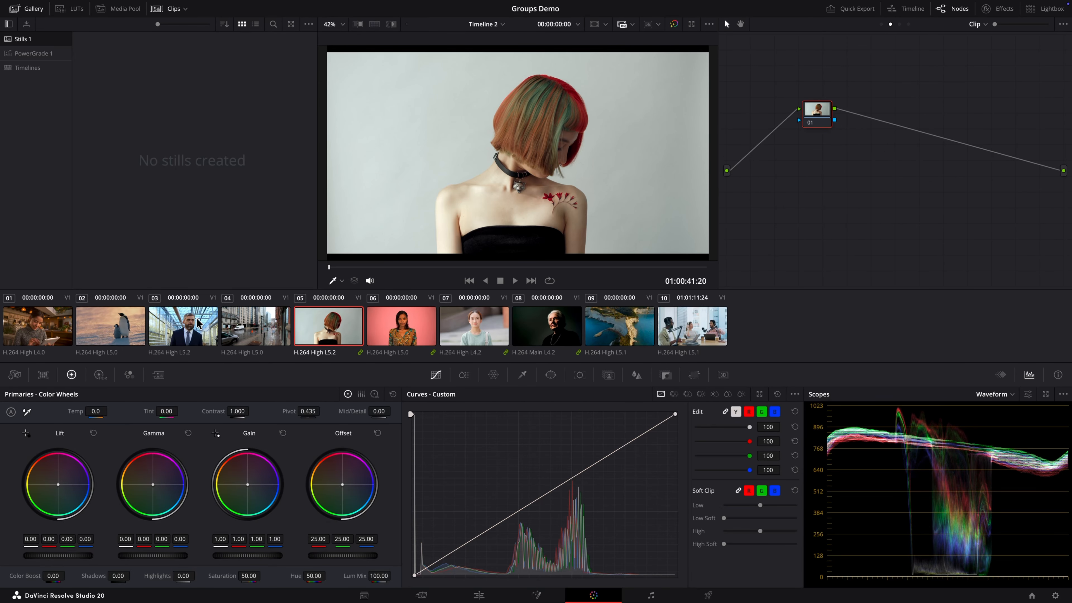
Step: Assign clip 01, the woman with the tablet, to the existing Work group
left_click(51, 325)
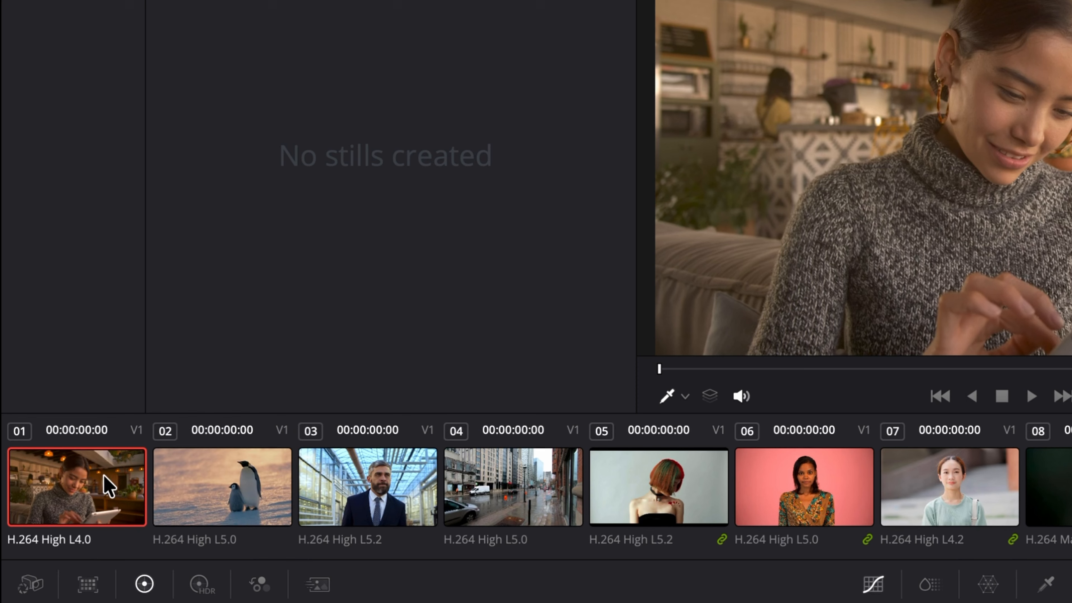
right_click(108, 486)
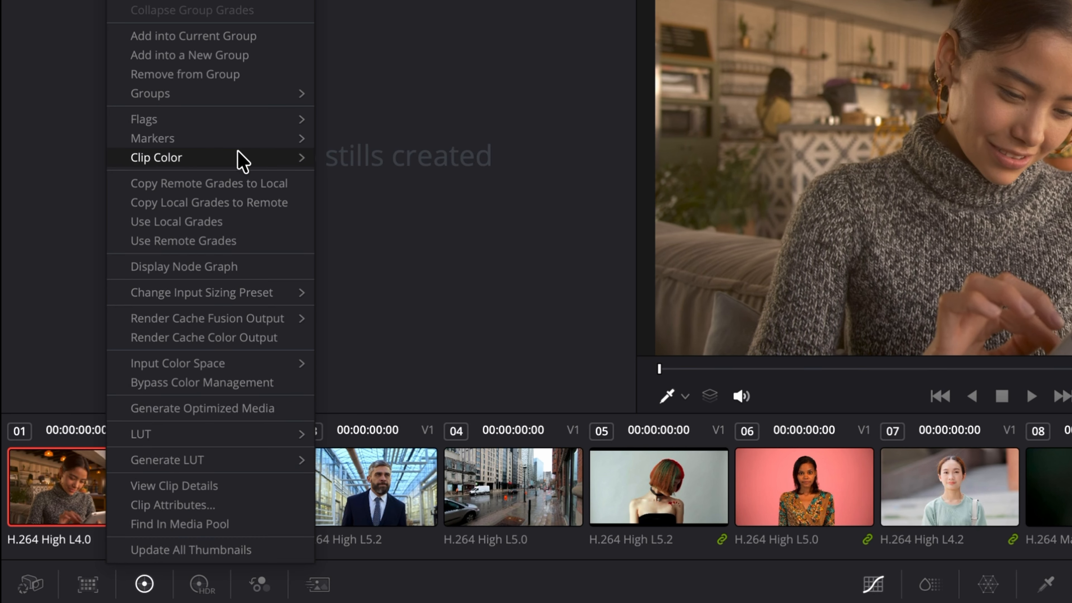
mouse_move(242, 93)
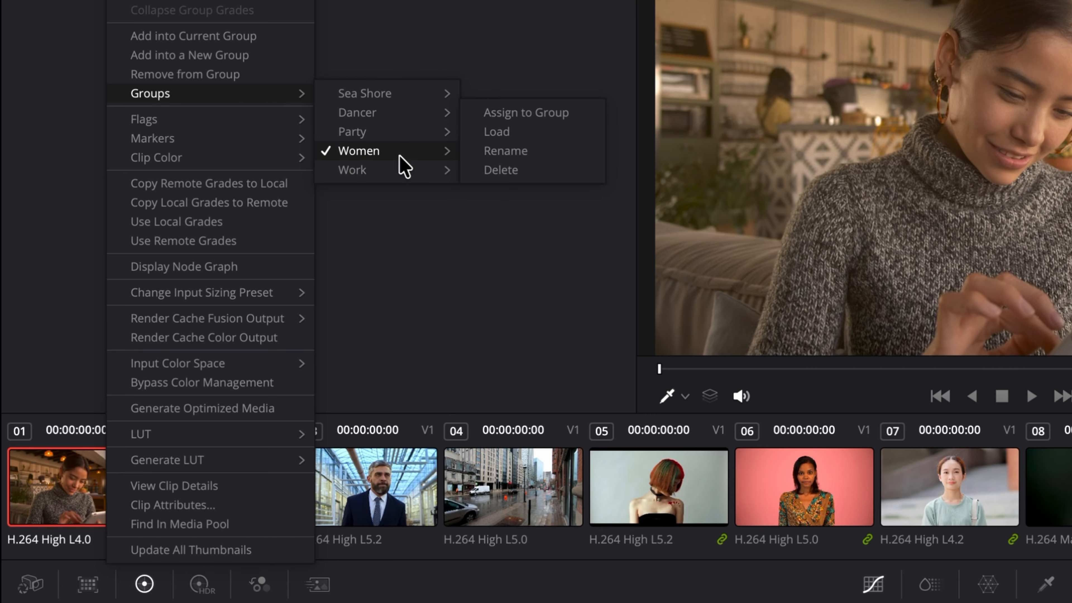
mouse_move(400, 166)
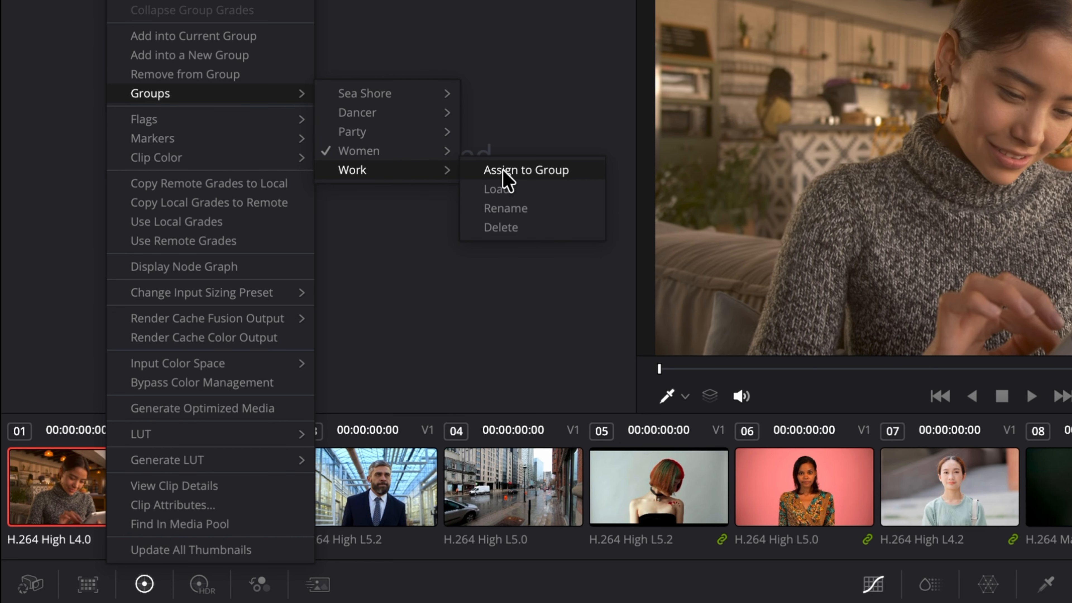
left_click(590, 172)
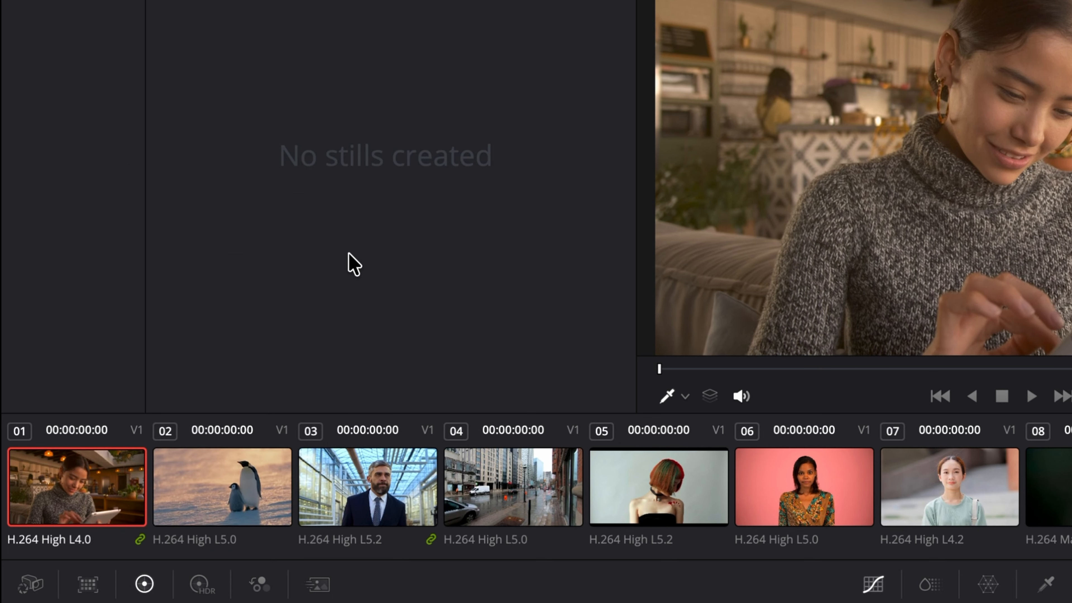
right_click(71, 463)
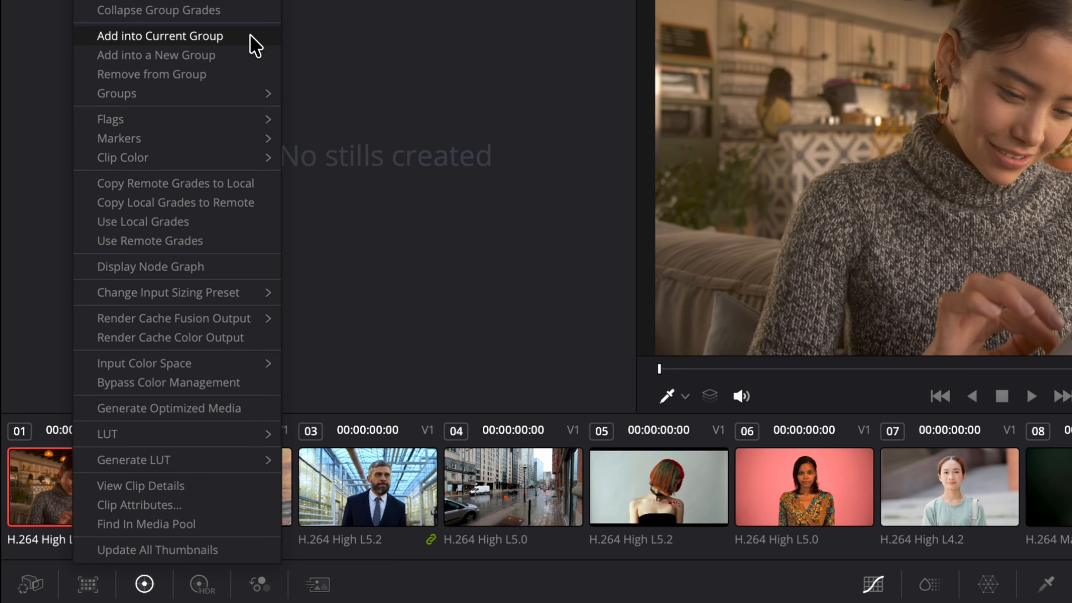
left_click(311, 57)
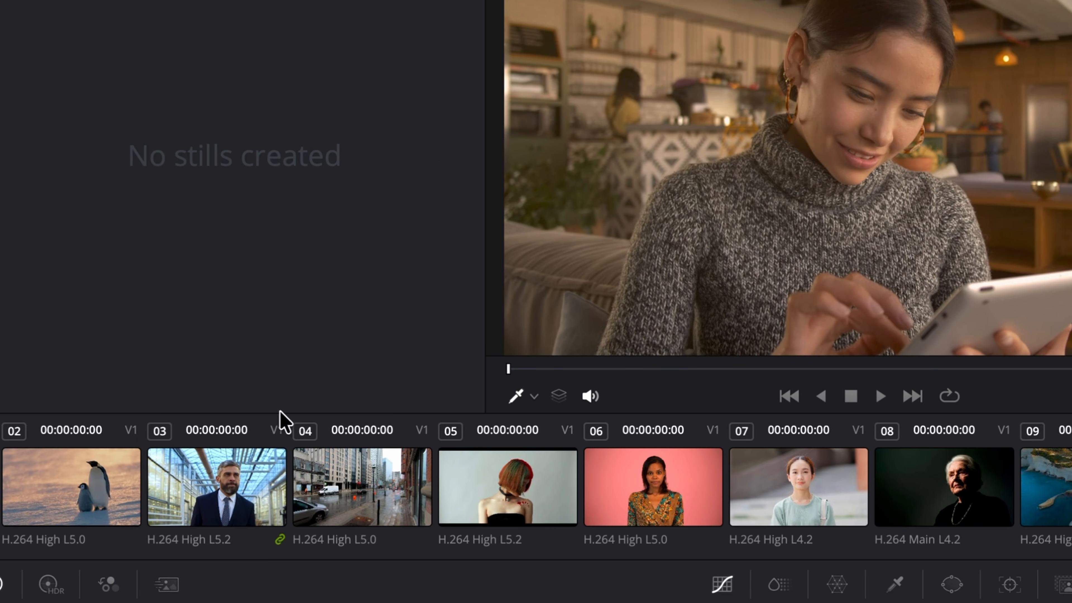
Step: Select clip 05, the woman with the red and green hair, and load the Work group
left_click(521, 515)
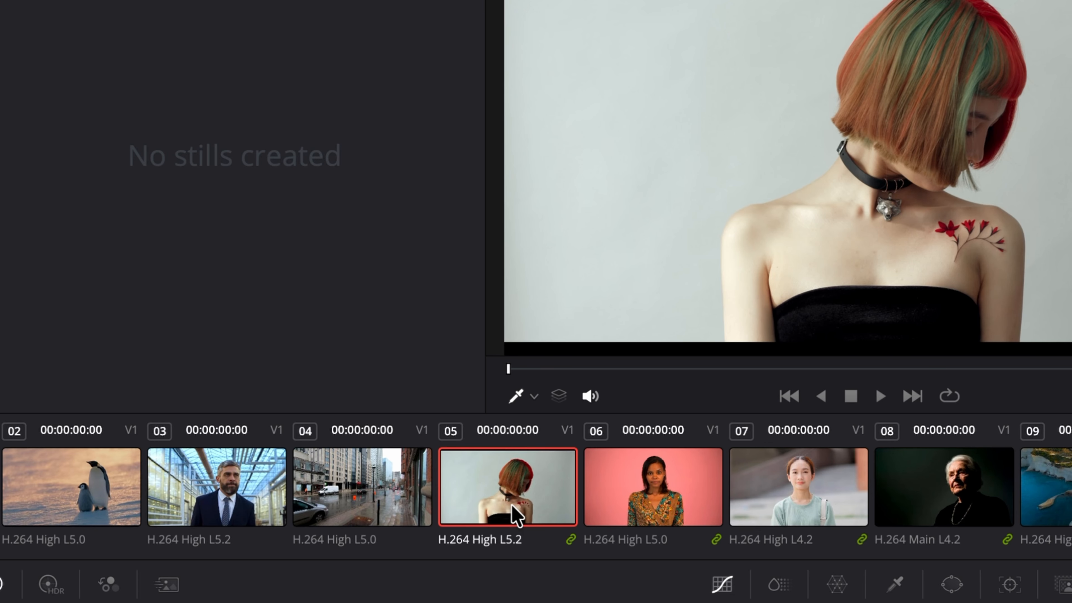
right_click(513, 506)
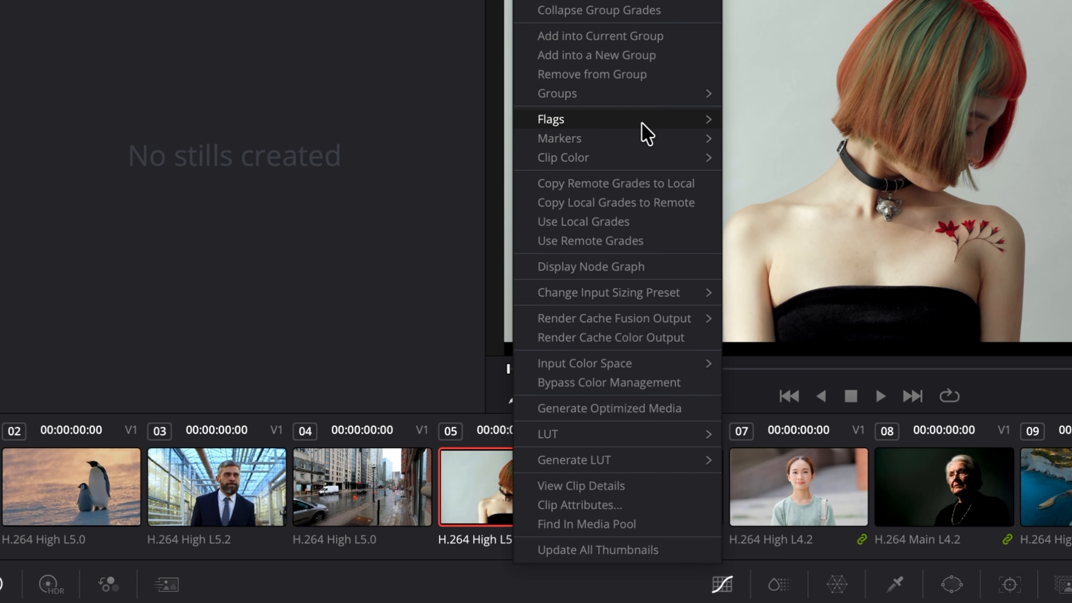
mouse_move(655, 102)
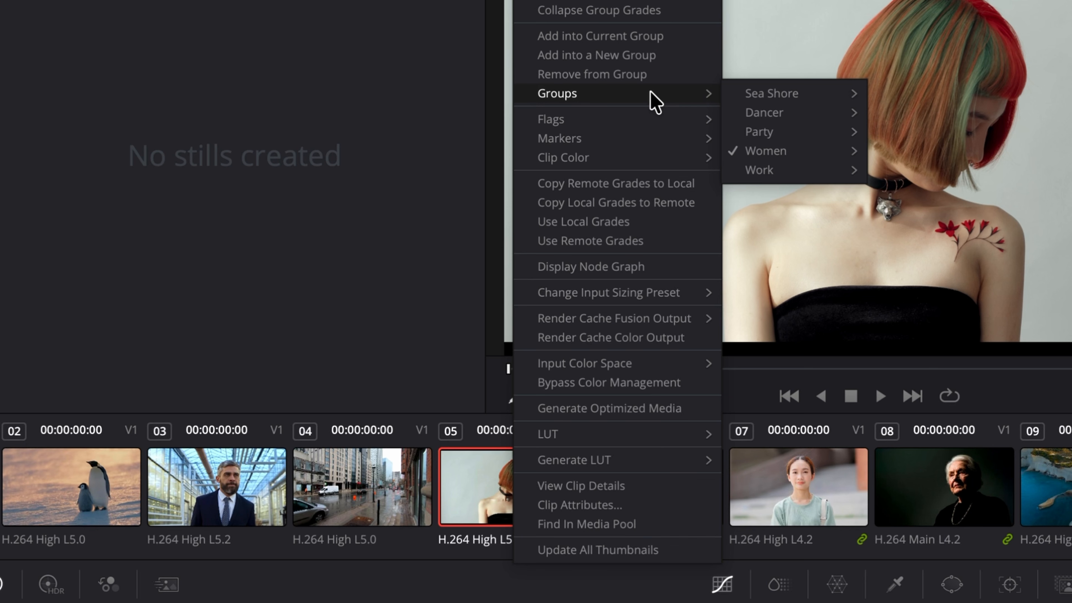
mouse_move(826, 155)
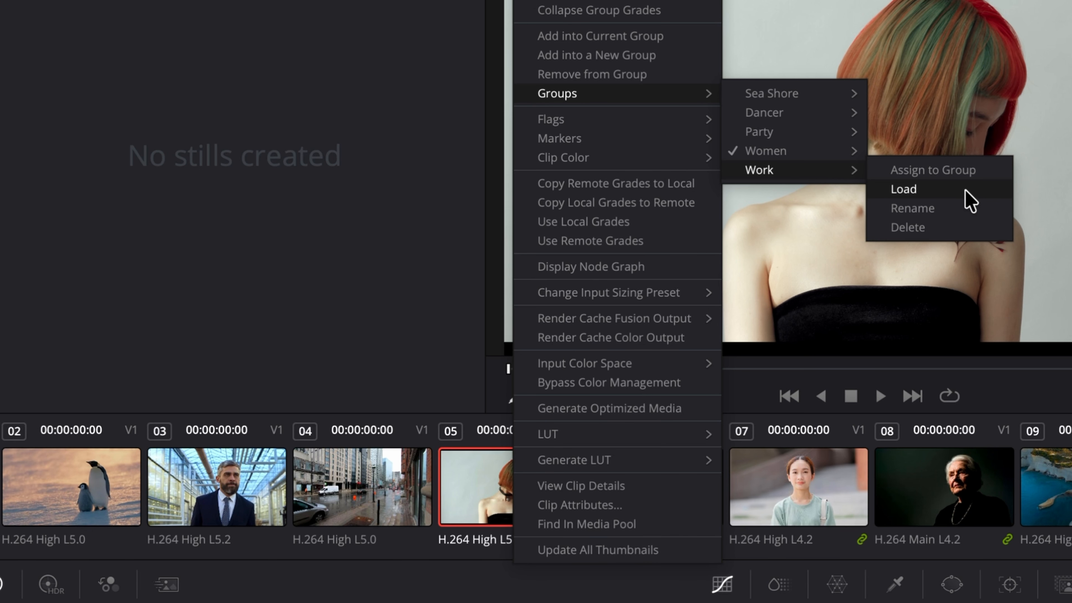
left_click(966, 190)
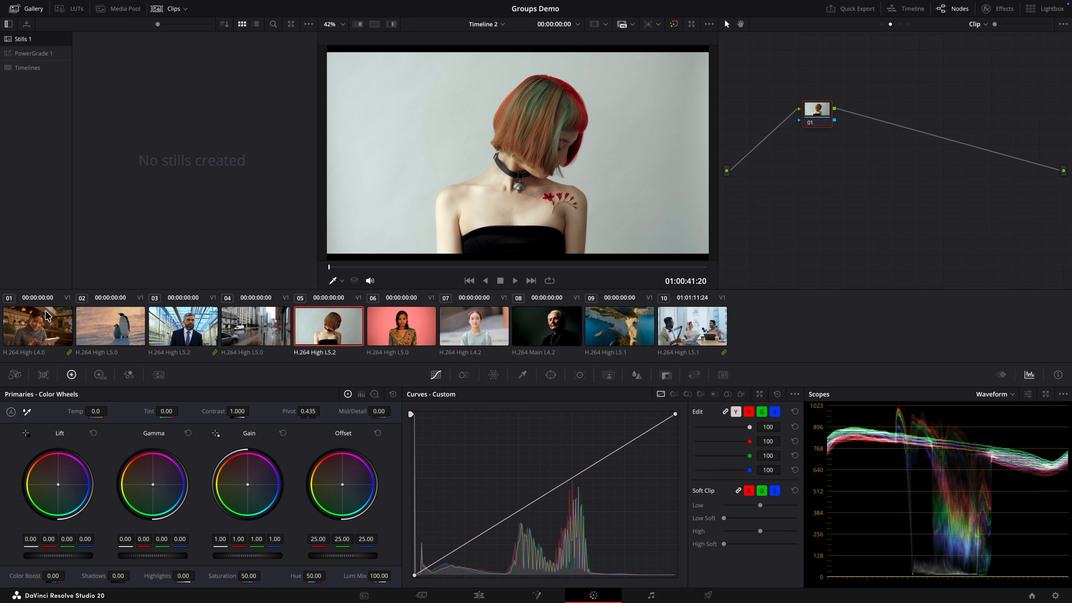
Step: Select clip 01, the woman with the tablet, and assign it to the existing Women group
left_click(42, 326)
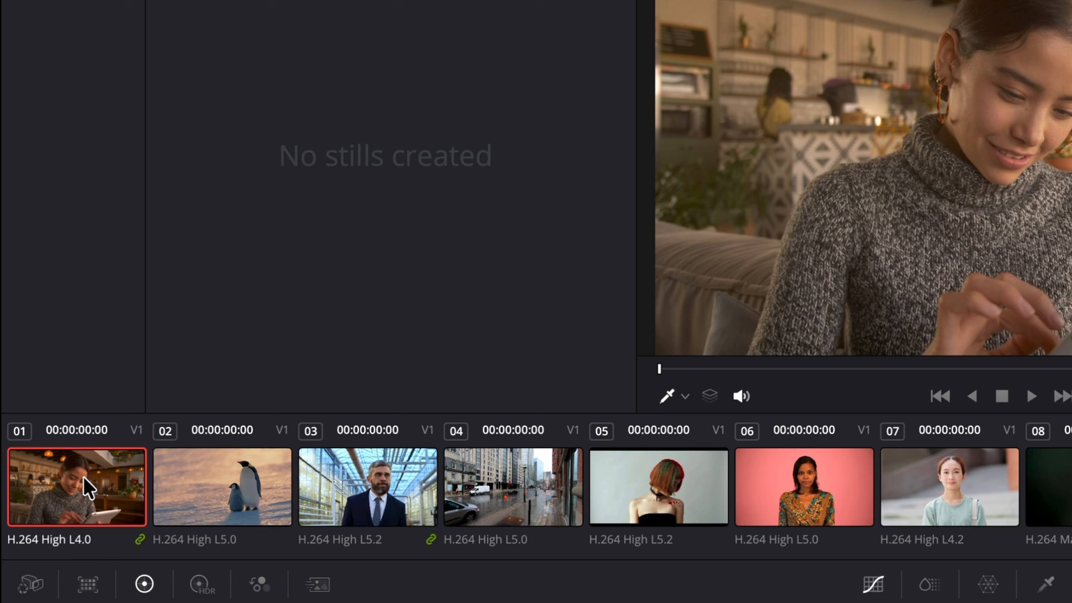
right_click(88, 489)
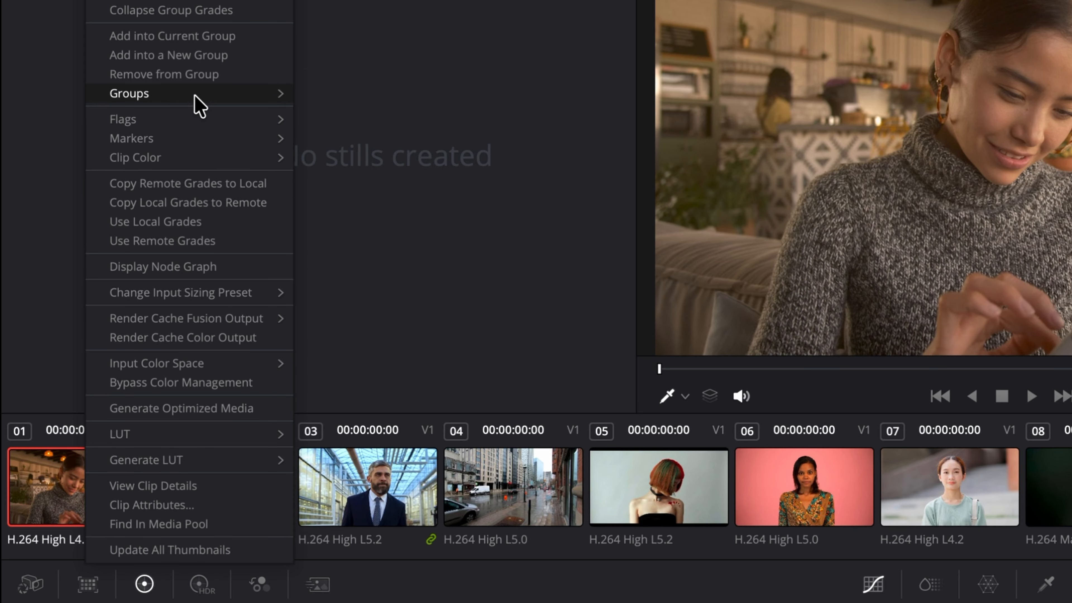
mouse_move(214, 95)
mouse_move(371, 153)
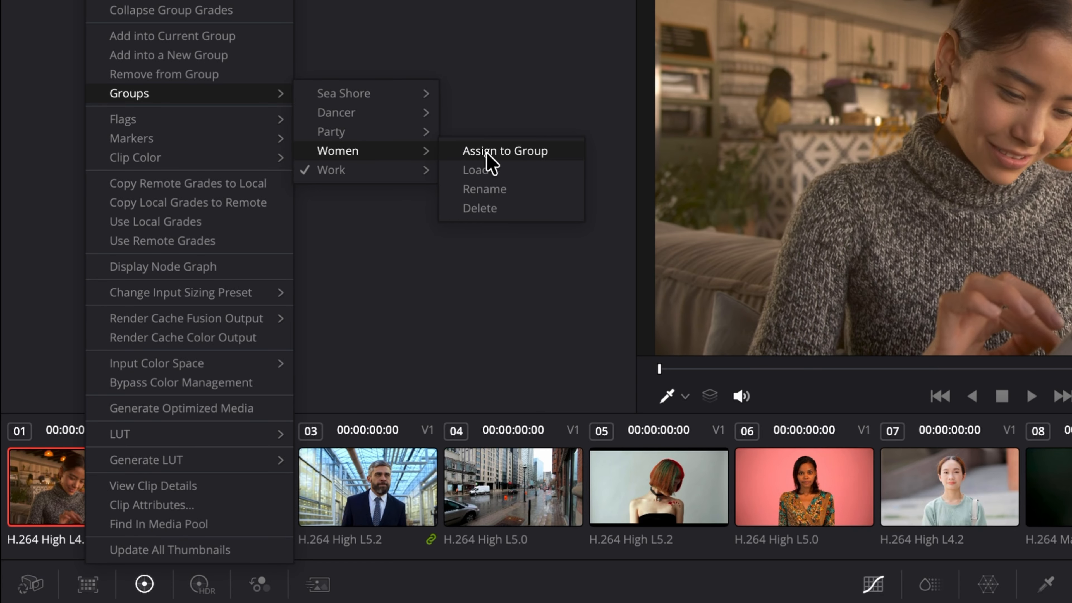
left_click(574, 152)
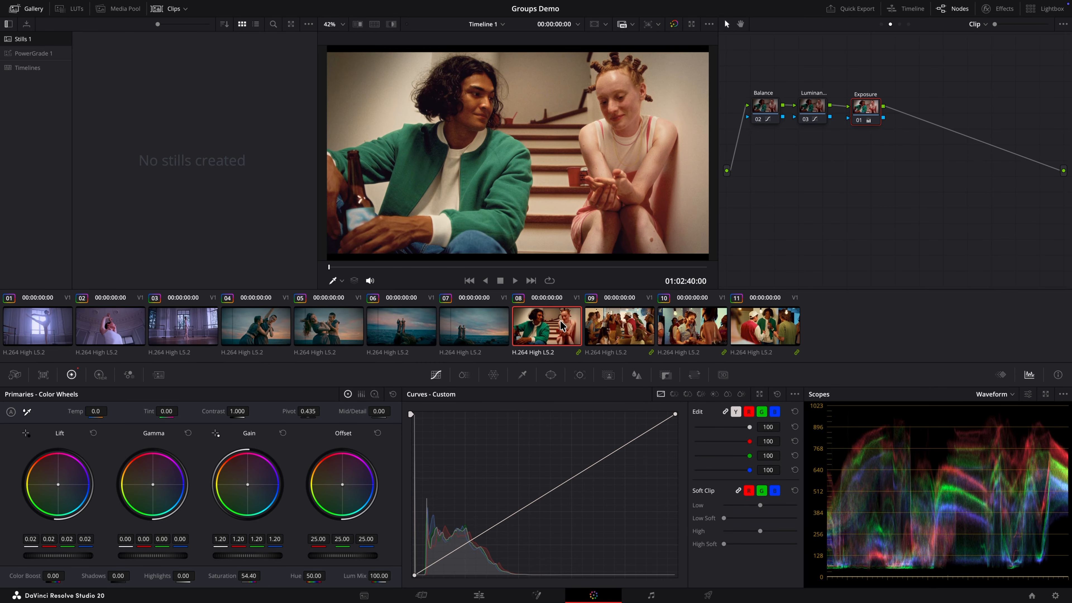
Step: Collapse the group grades of clip 07, the women on the rock, into its clip-level node graph
left_click(397, 338)
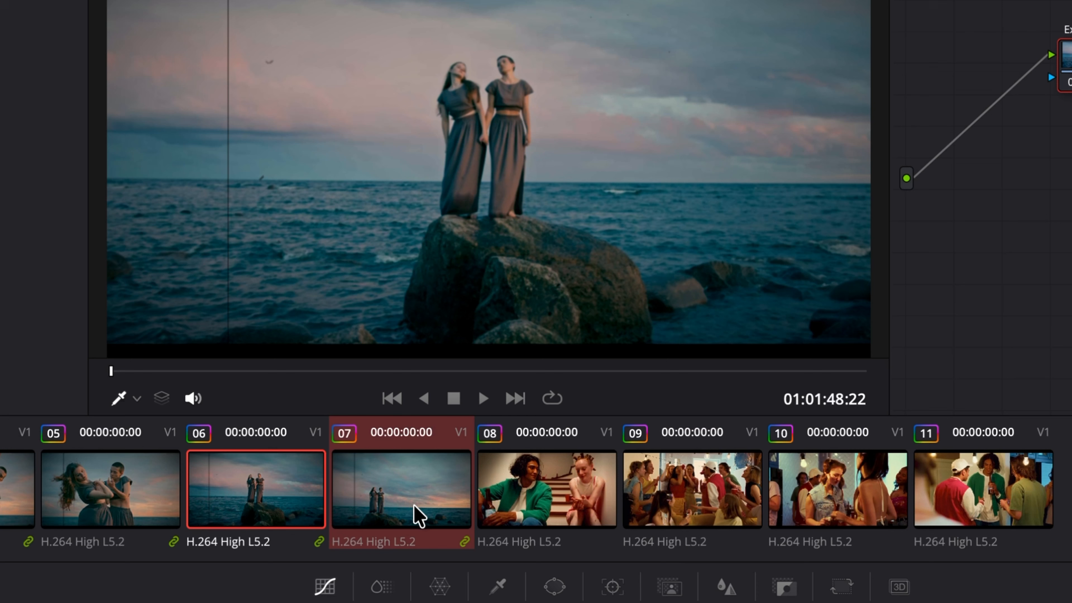
right_click(481, 337)
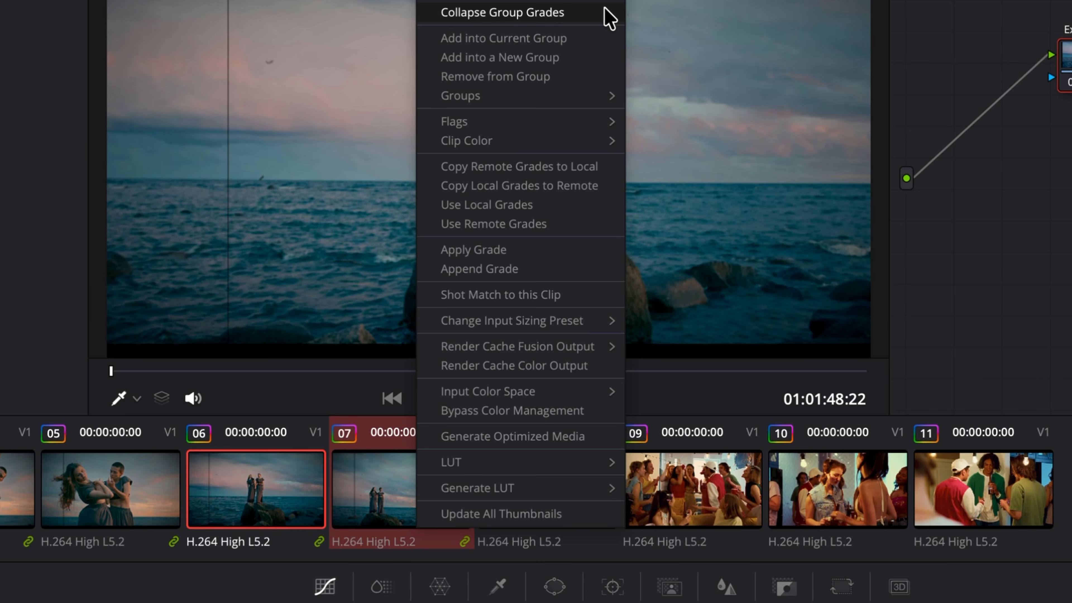
left_click(609, 19)
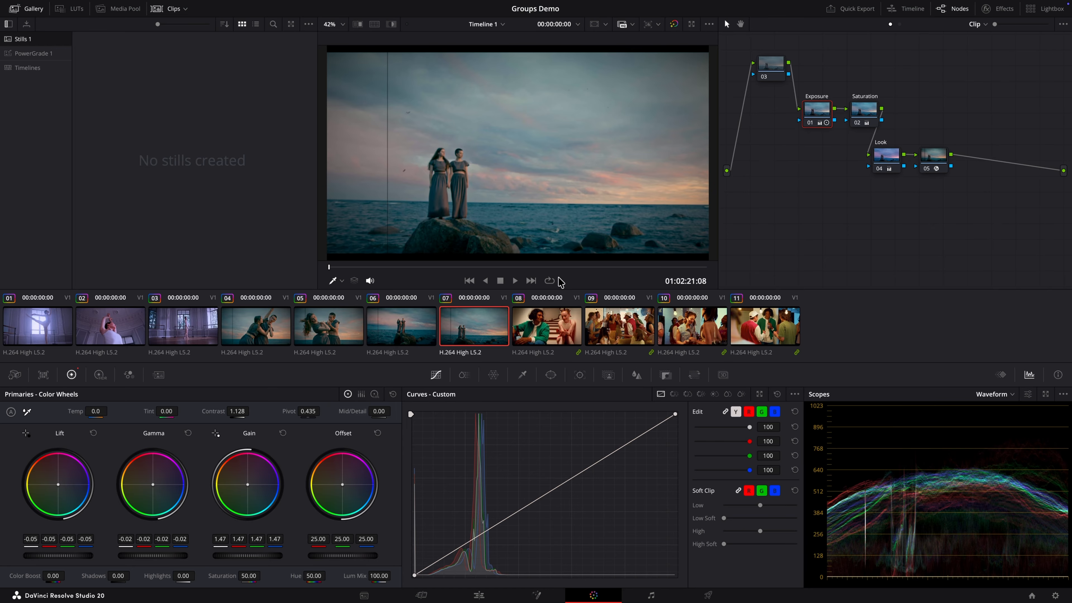
Step: Delete the Dancer group through the group options of clip 10 in the party scene
left_click(689, 322)
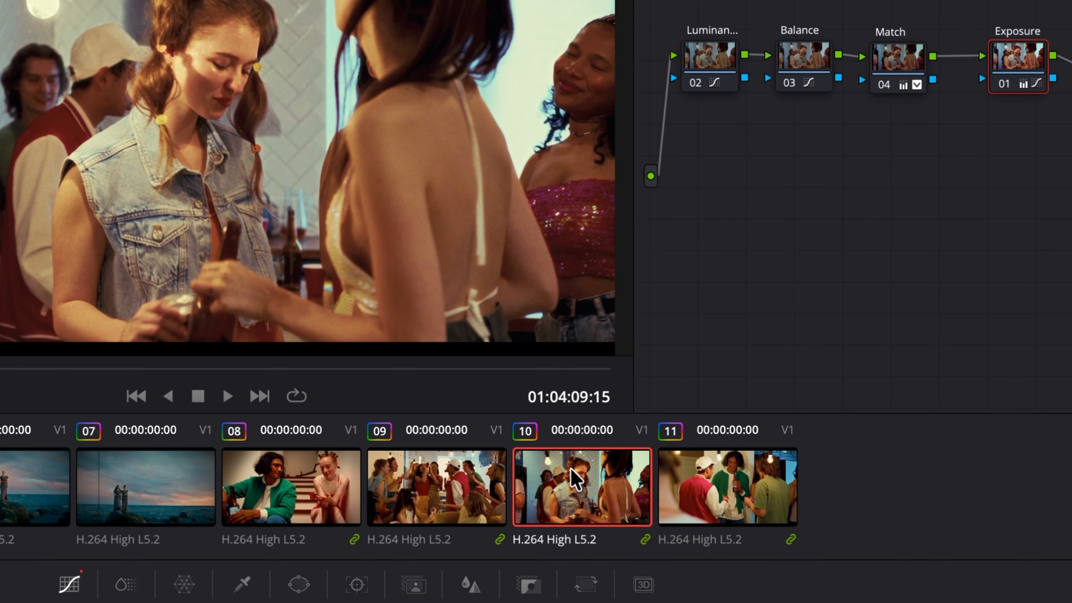
right_click(688, 322)
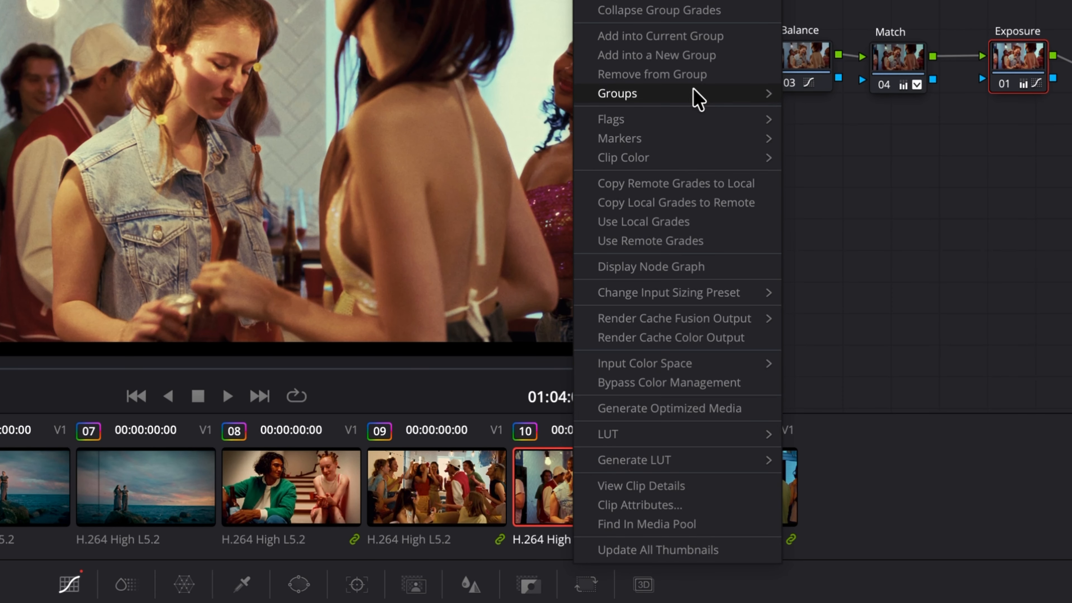
mouse_move(700, 102)
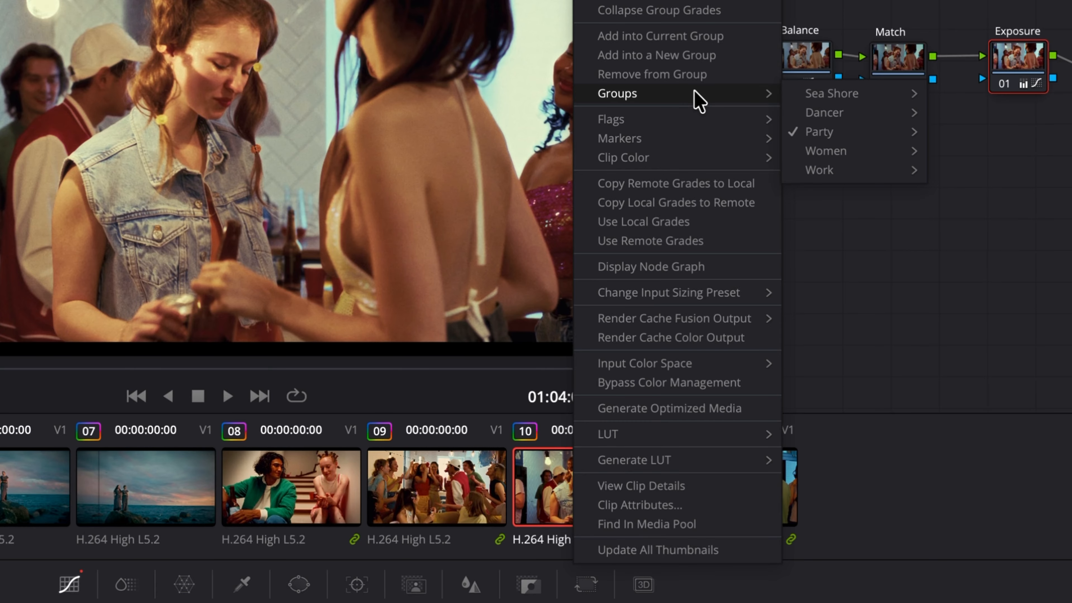
mouse_move(827, 113)
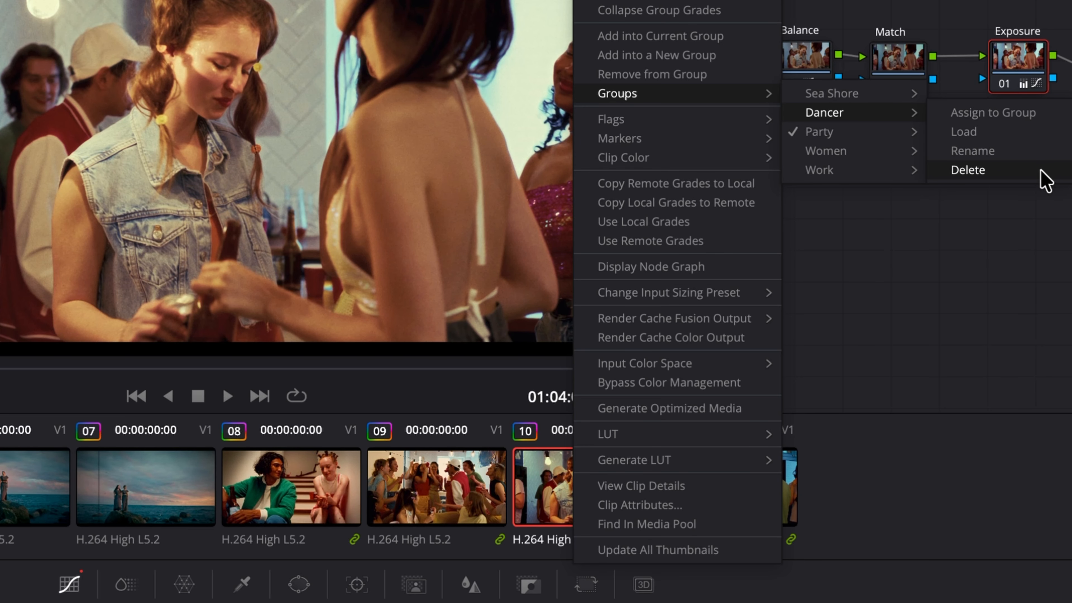
left_click(1045, 179)
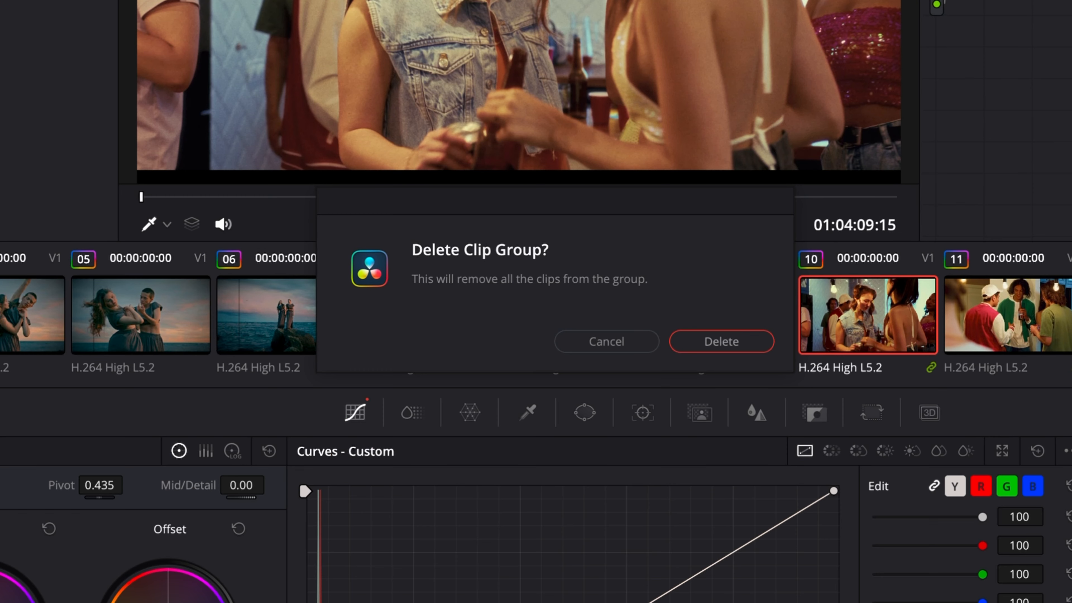
left_click(726, 341)
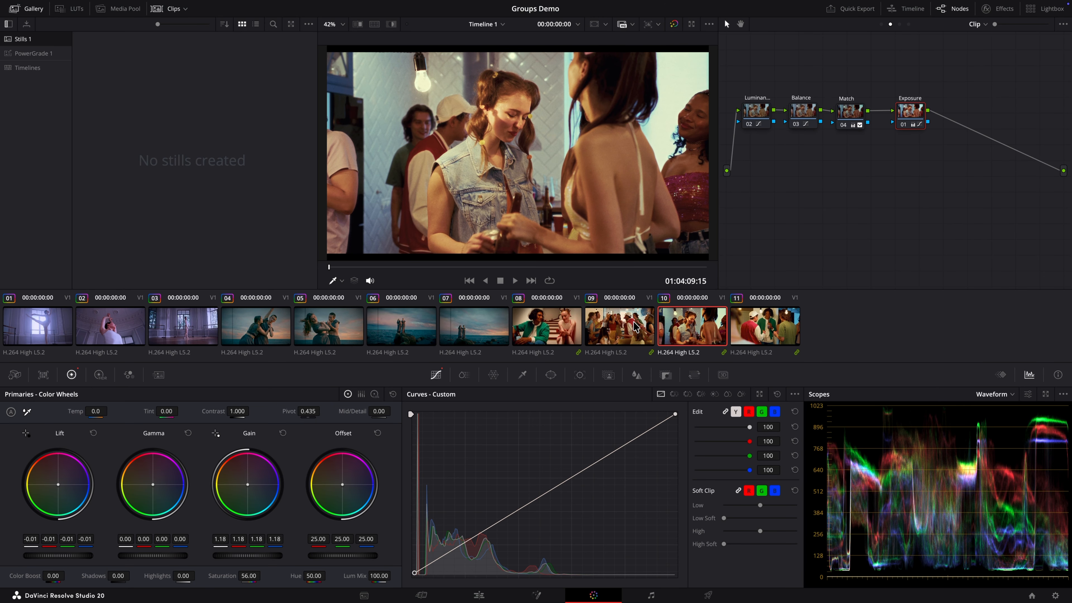